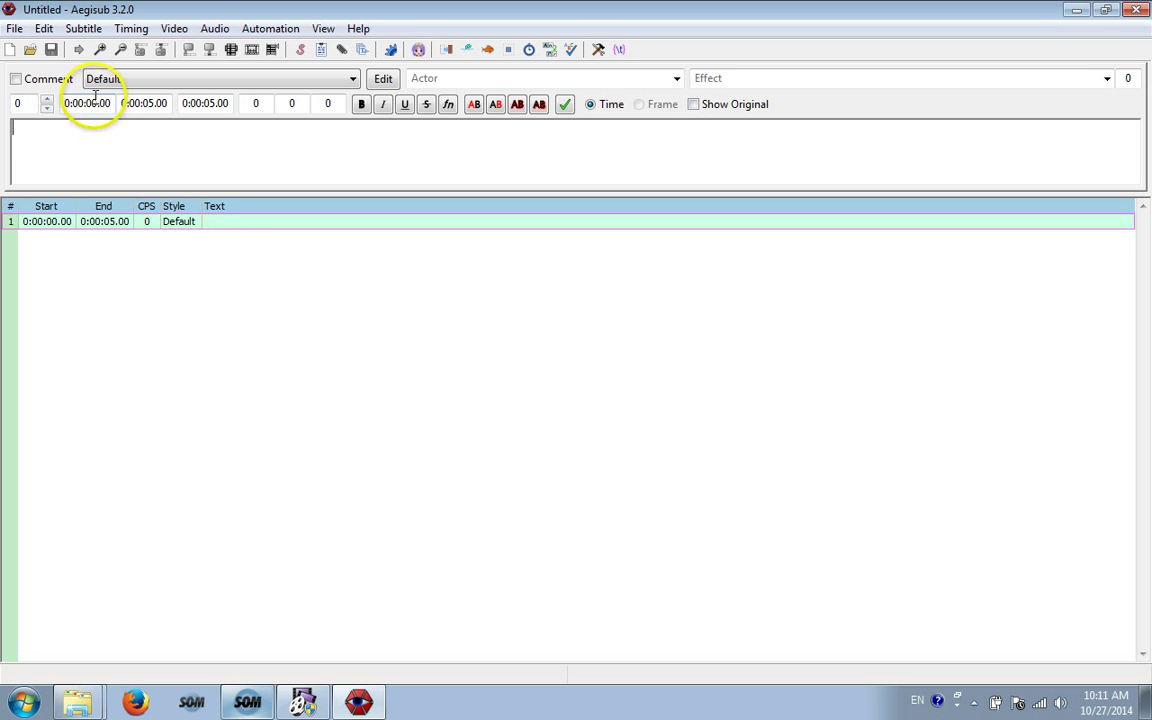
Step: Bring up the File menu on the empty untitled subtitle file, heading toward the Video menu
click(15, 28)
mouse_move(44, 28)
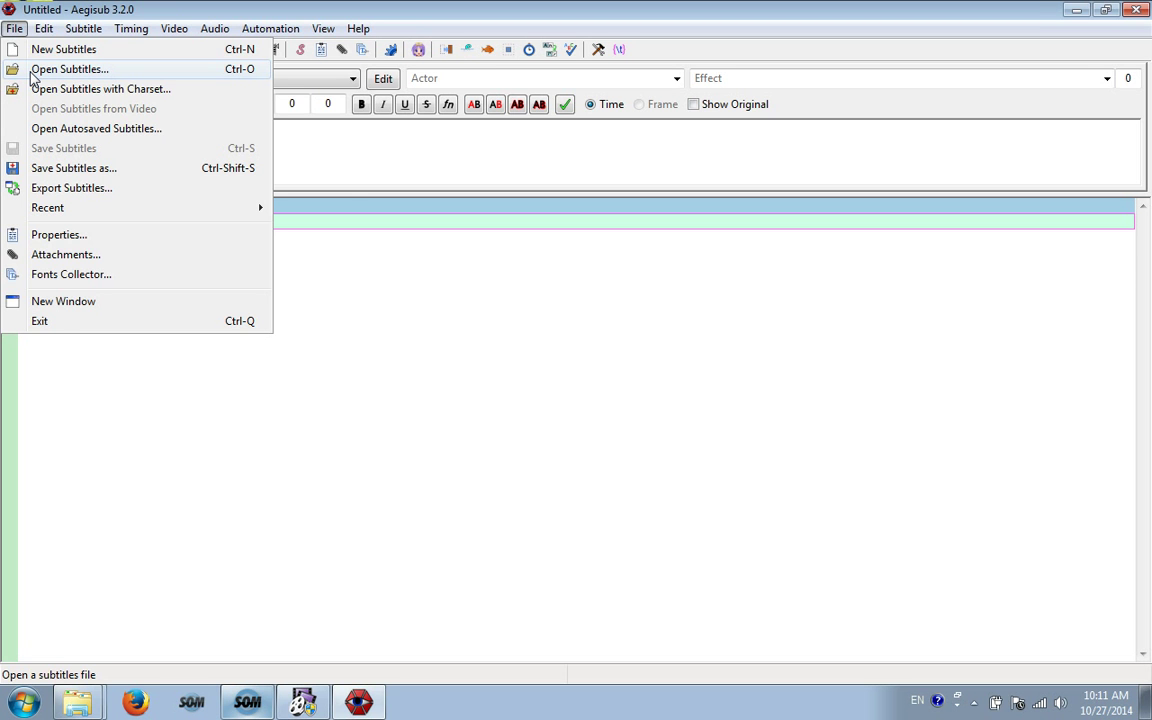
Step: Load the 'makeup' video from the unencoded folder with Video > Open Video
mouse_move(160, 31)
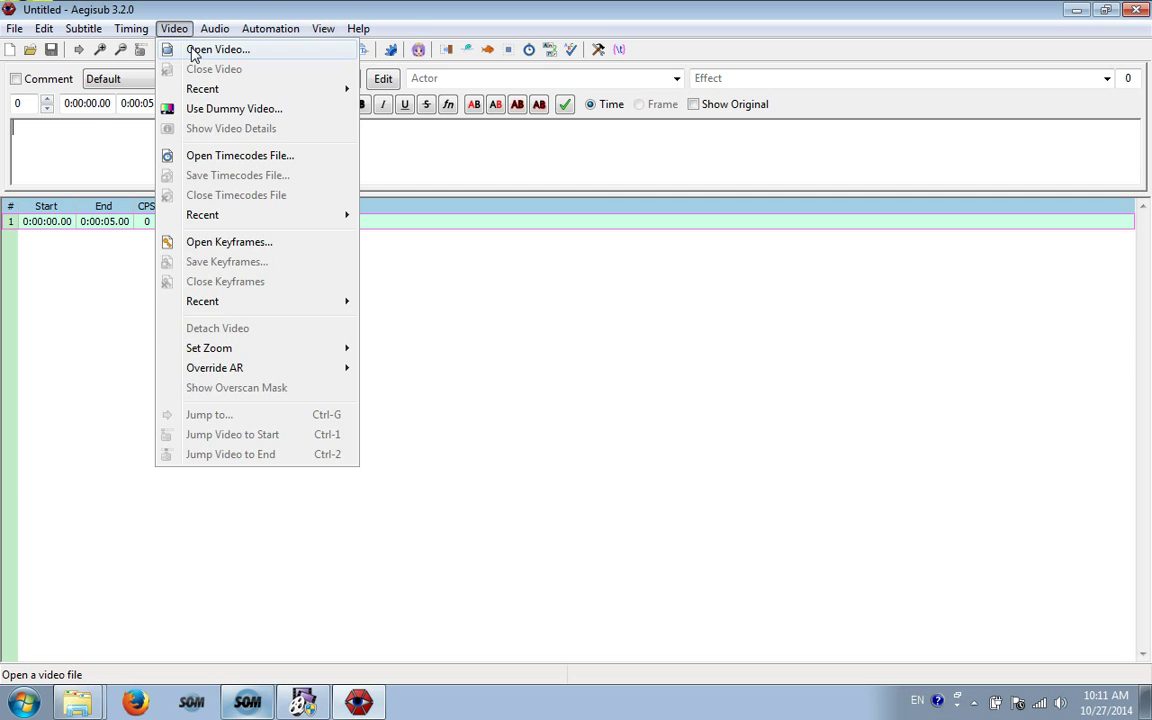
click(195, 53)
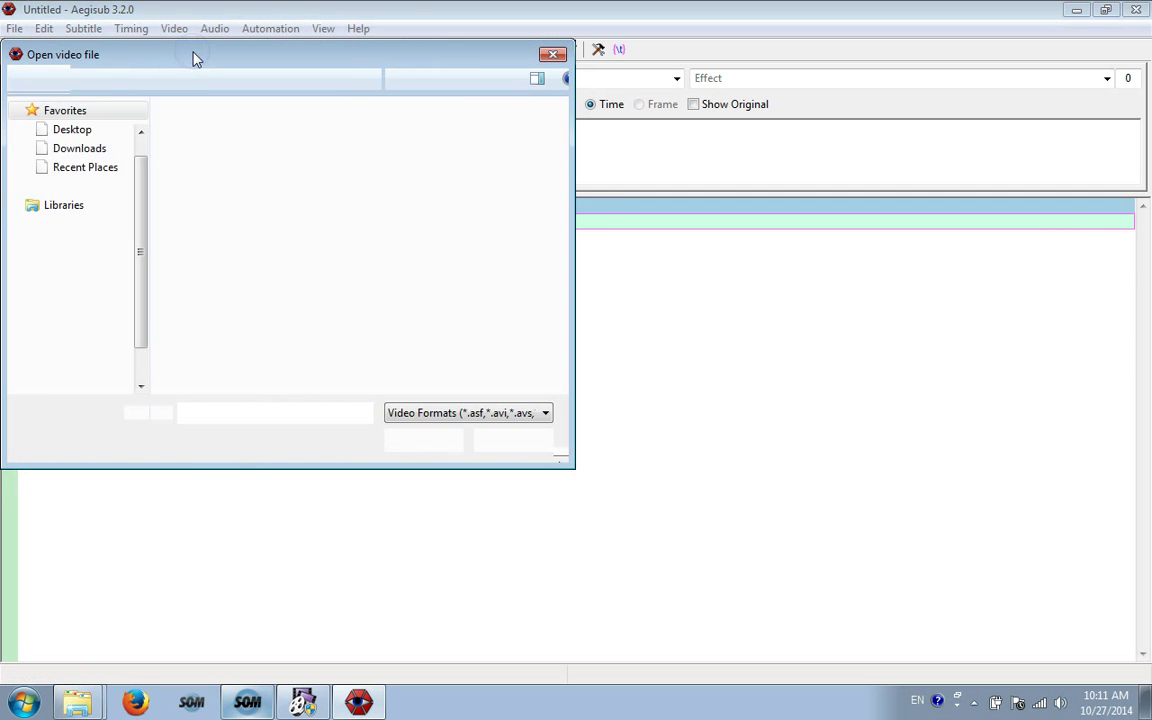
click(420, 413)
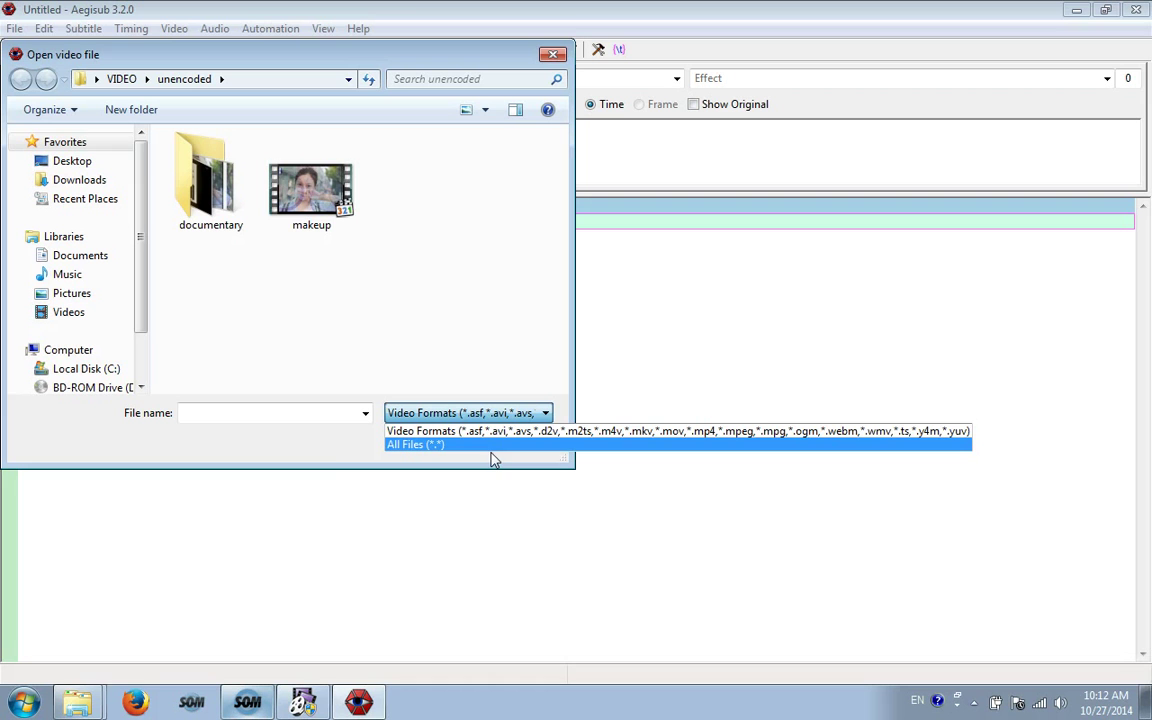
click(293, 222)
click(321, 231)
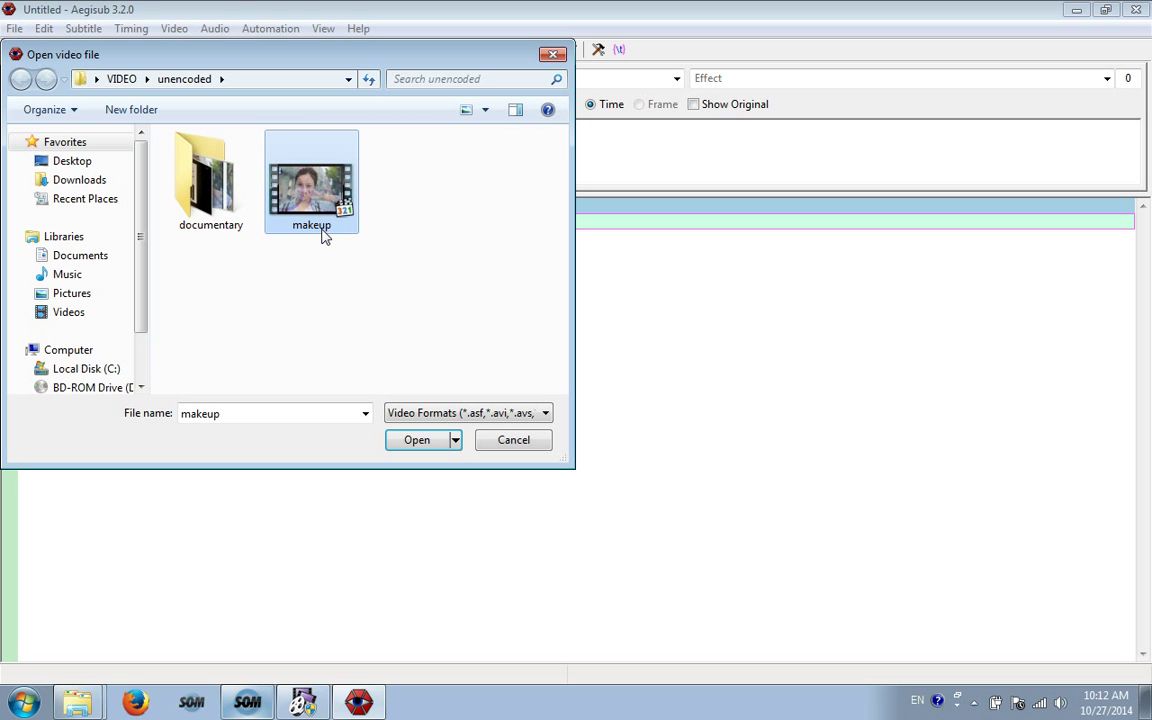
click(424, 446)
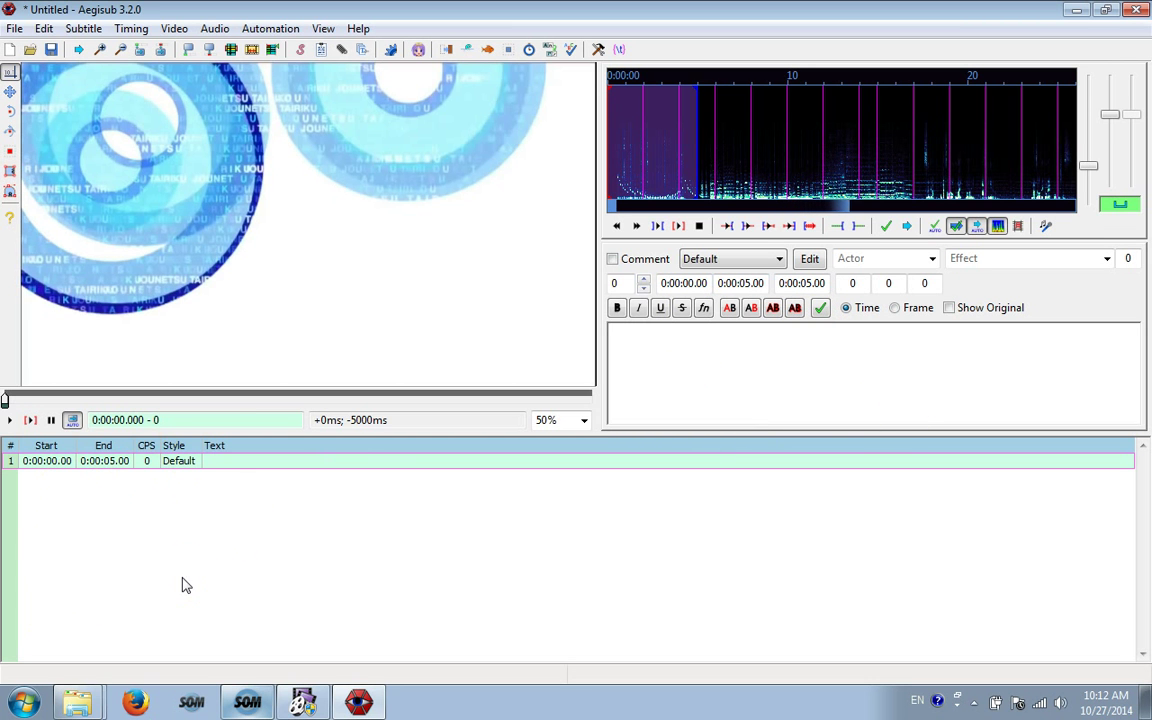
Step: Play the video from the start and pause where the slogan appears
click(490, 551)
click(810, 188)
click(773, 190)
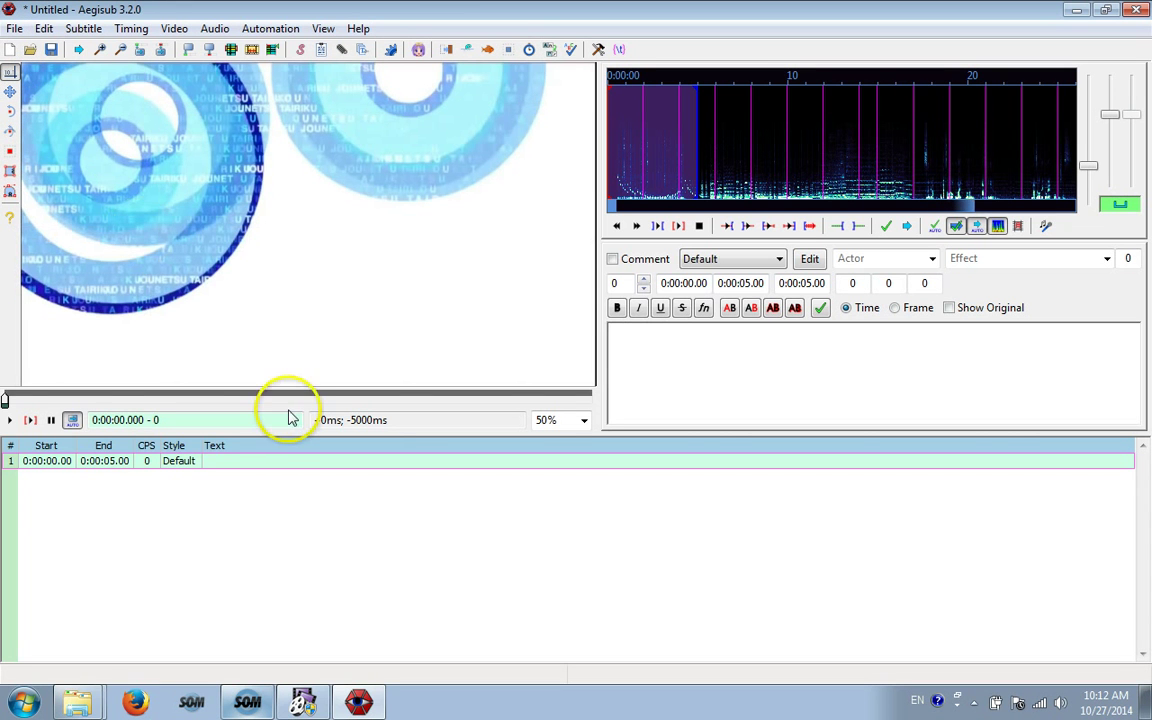
click(10, 421)
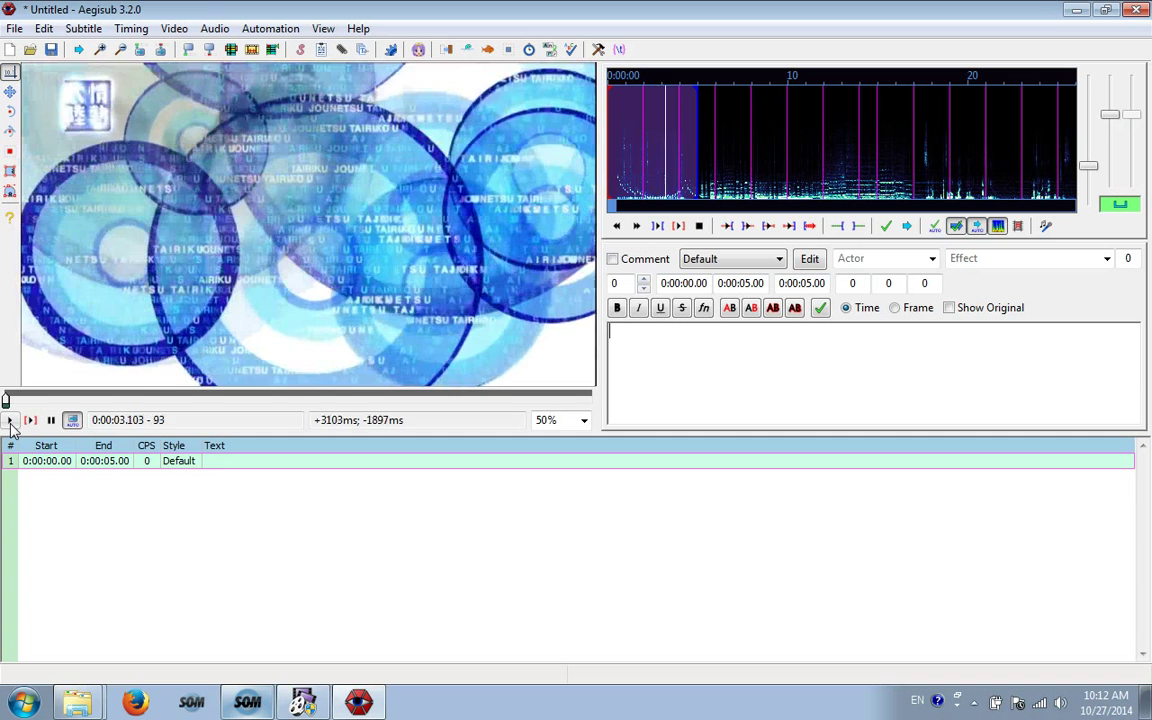
click(46, 424)
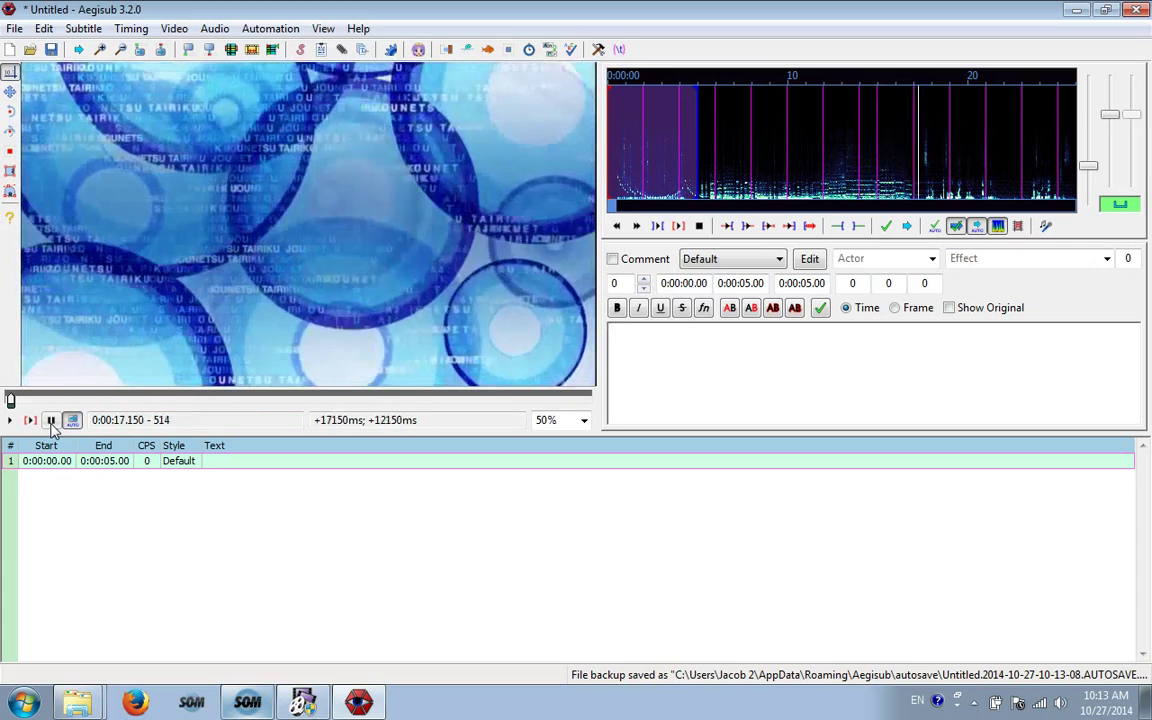
click(51, 421)
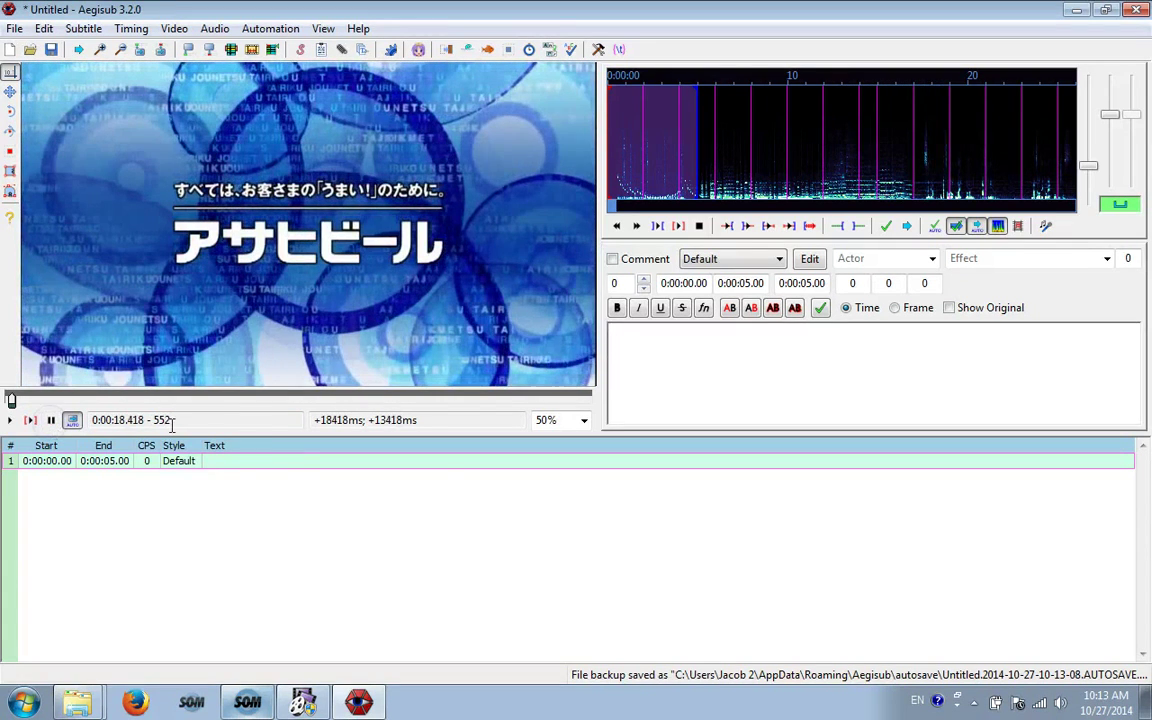
Step: Set the audio selection to roughly 17–21 seconds and play that stretch
click(922, 200)
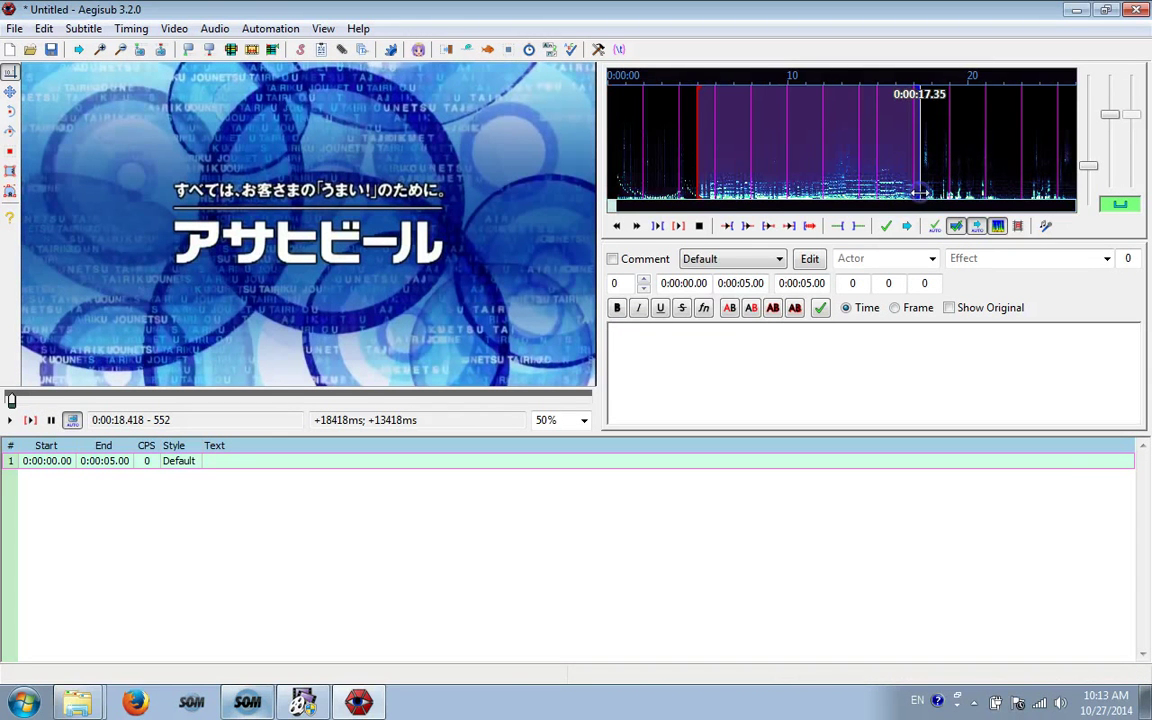
drag(922, 193, 998, 183)
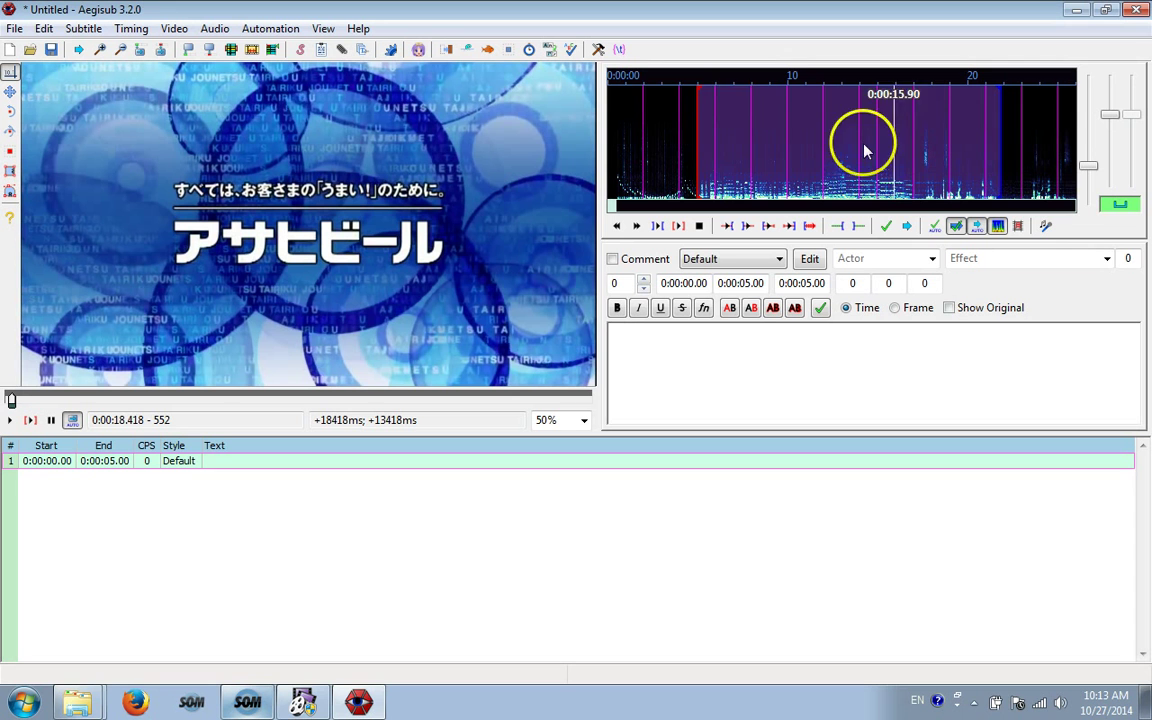
mouse_move(861, 147)
mouse_down()
mouse_move(699, 116)
mouse_move(700, 128)
mouse_move(1003, 175)
mouse_up()
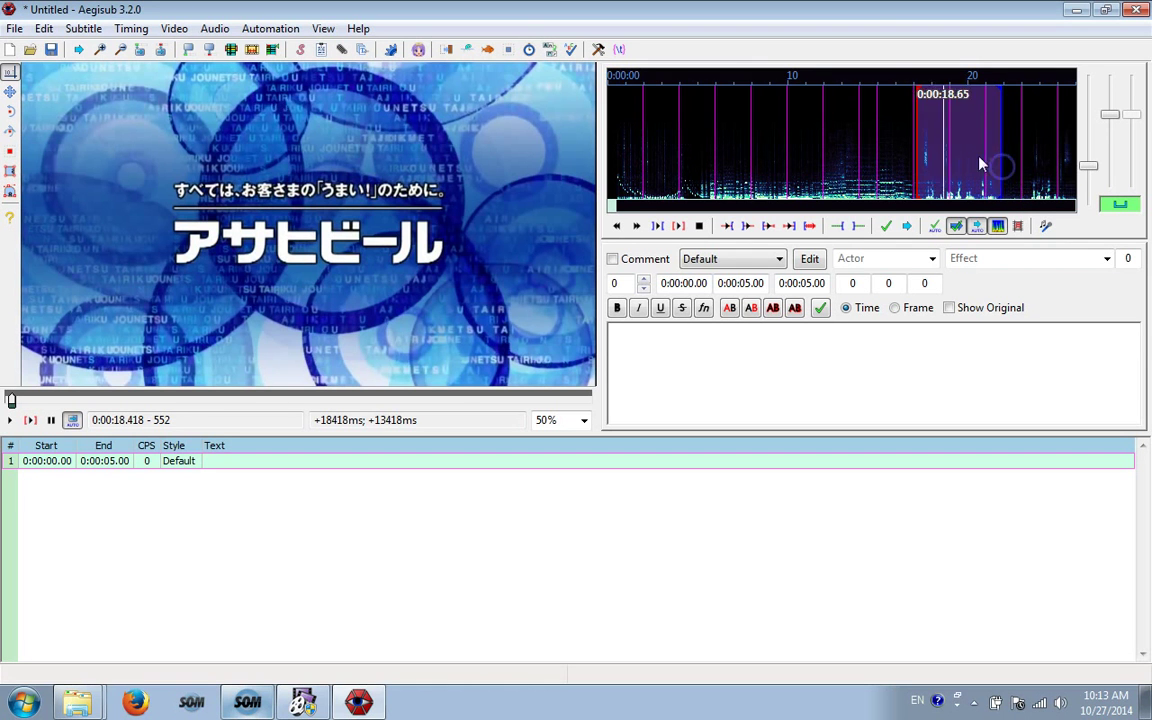
mouse_move(915, 145)
mouse_down()
mouse_move(877, 162)
mouse_move(921, 175)
mouse_up()
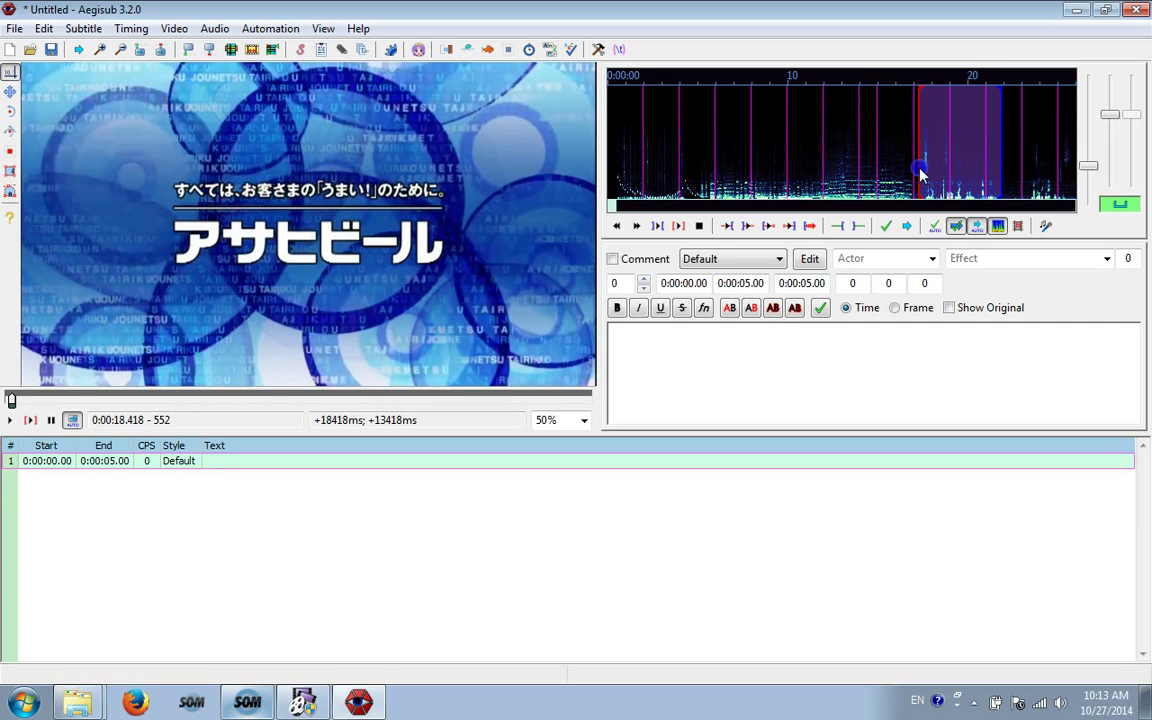
click(783, 227)
click(678, 226)
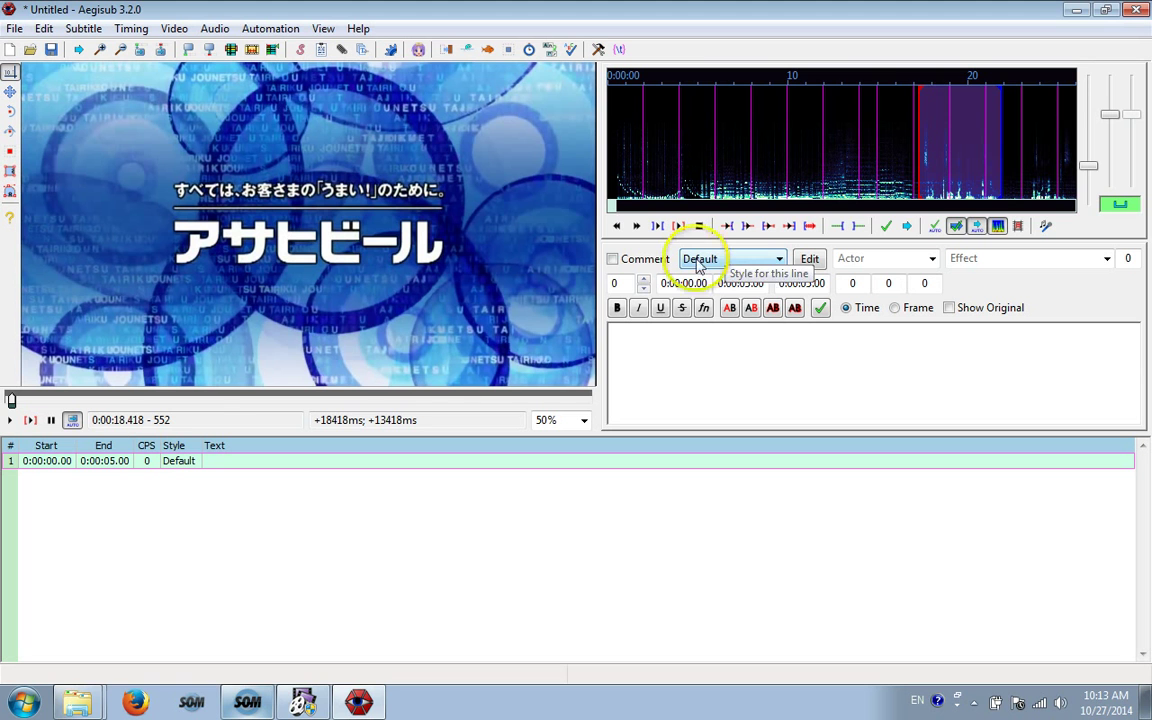
Step: Type 'For all of our customers thanks !' into the first line's edit box
click(687, 374)
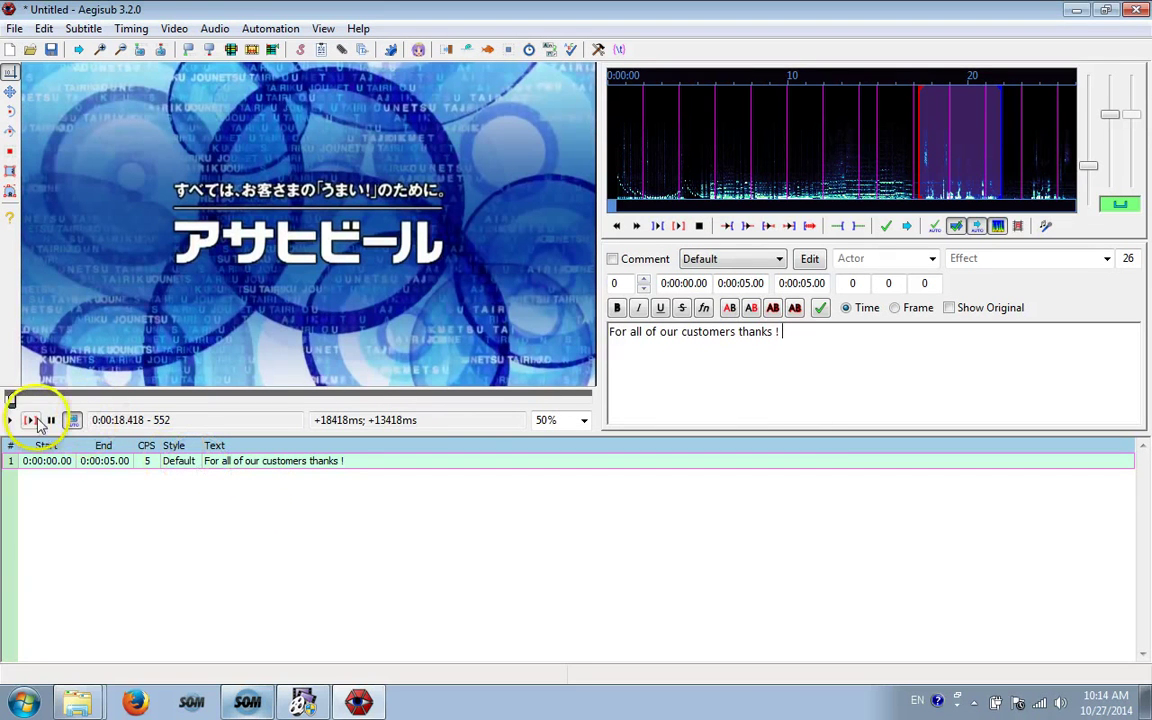
Step: Retime the line to 0:00:17.96–0:00:22.67 from the video frames at the slogan
click(12, 399)
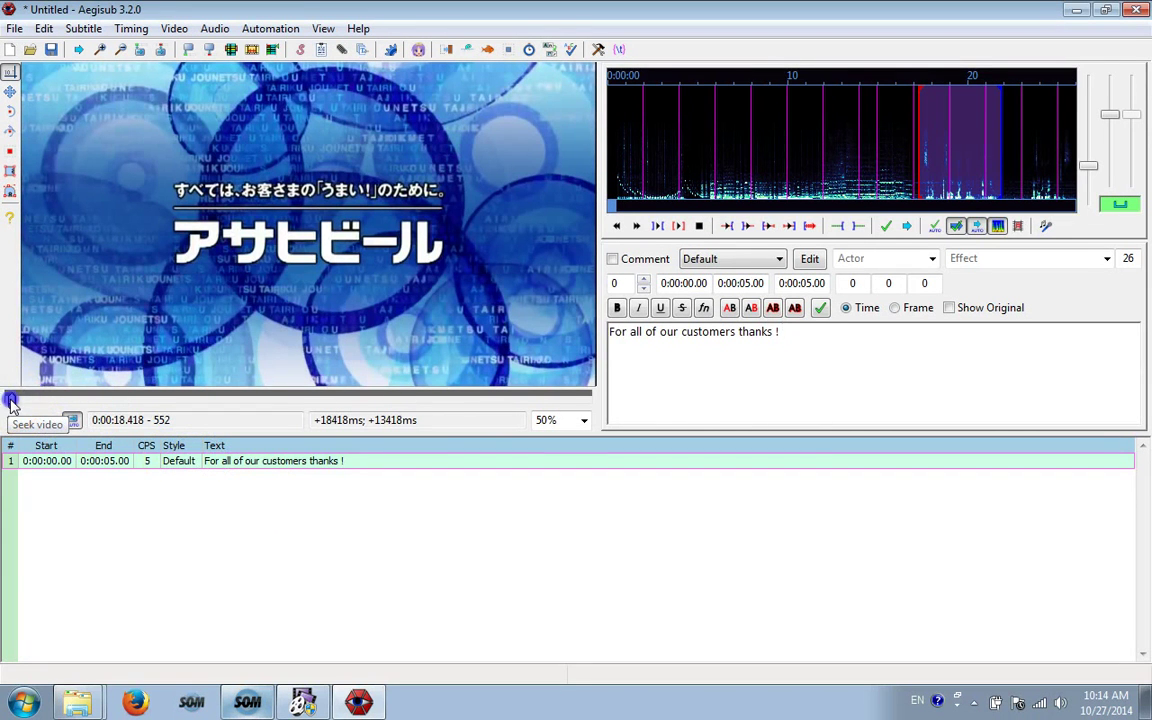
drag(12, 399, 10, 394)
click(10, 420)
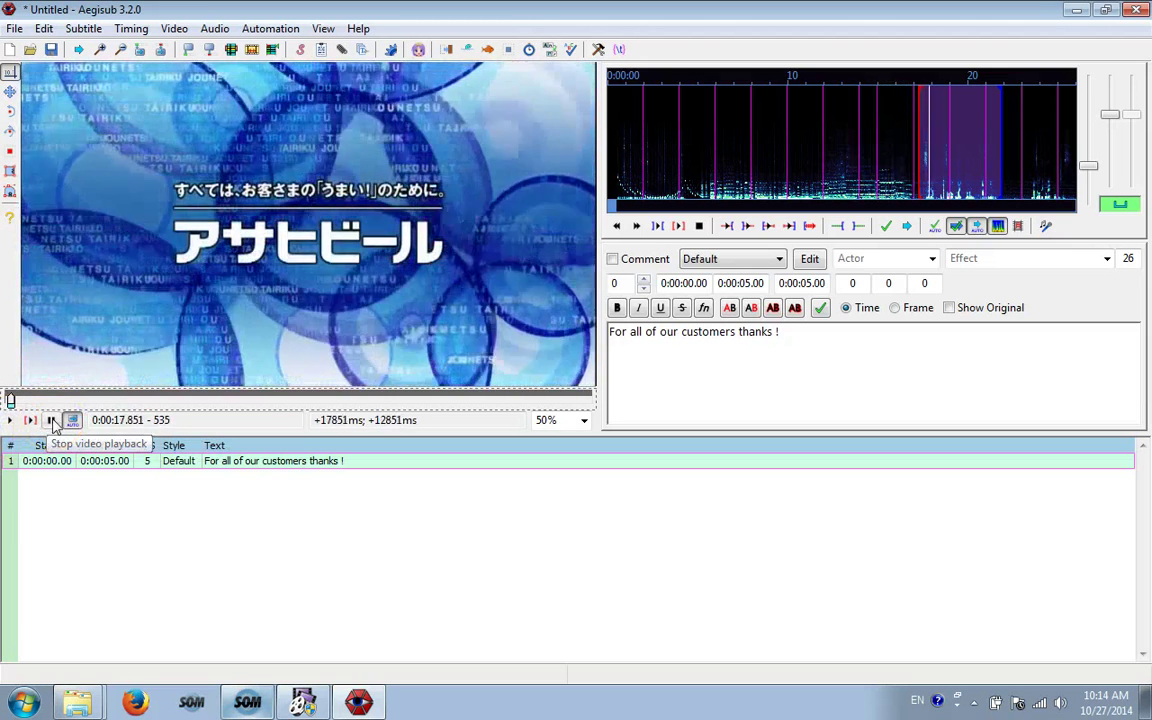
click(52, 420)
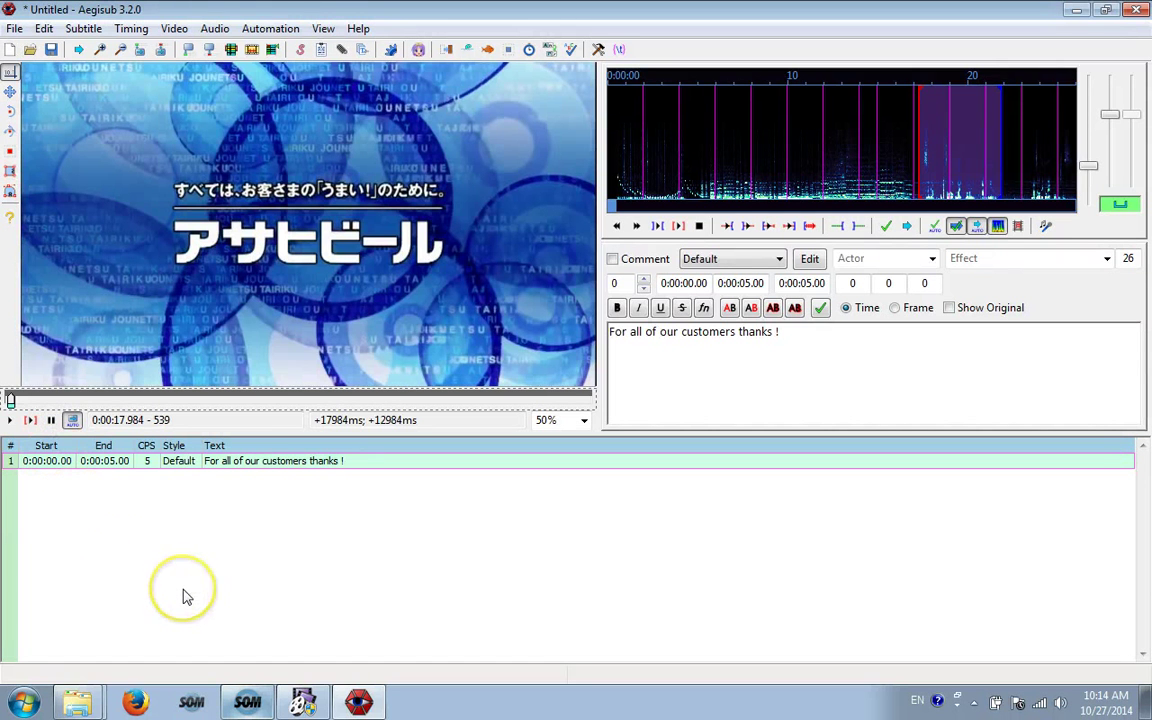
key(ctrl+3)
key(ctrl+4)
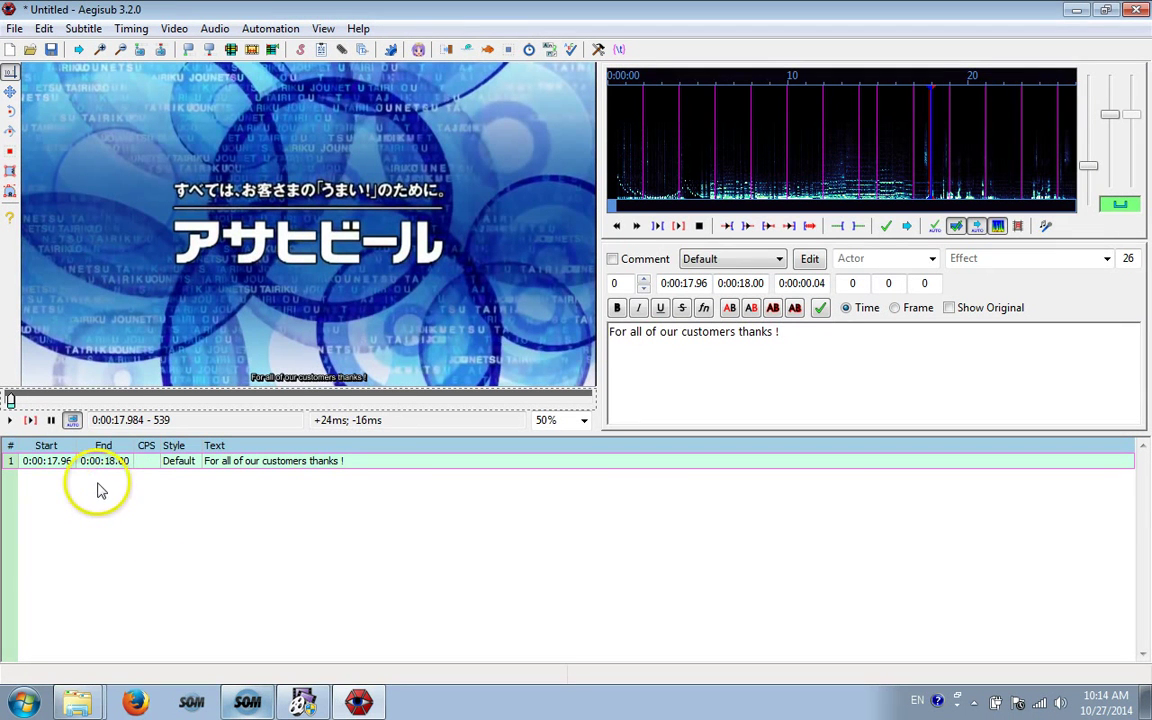
click(11, 425)
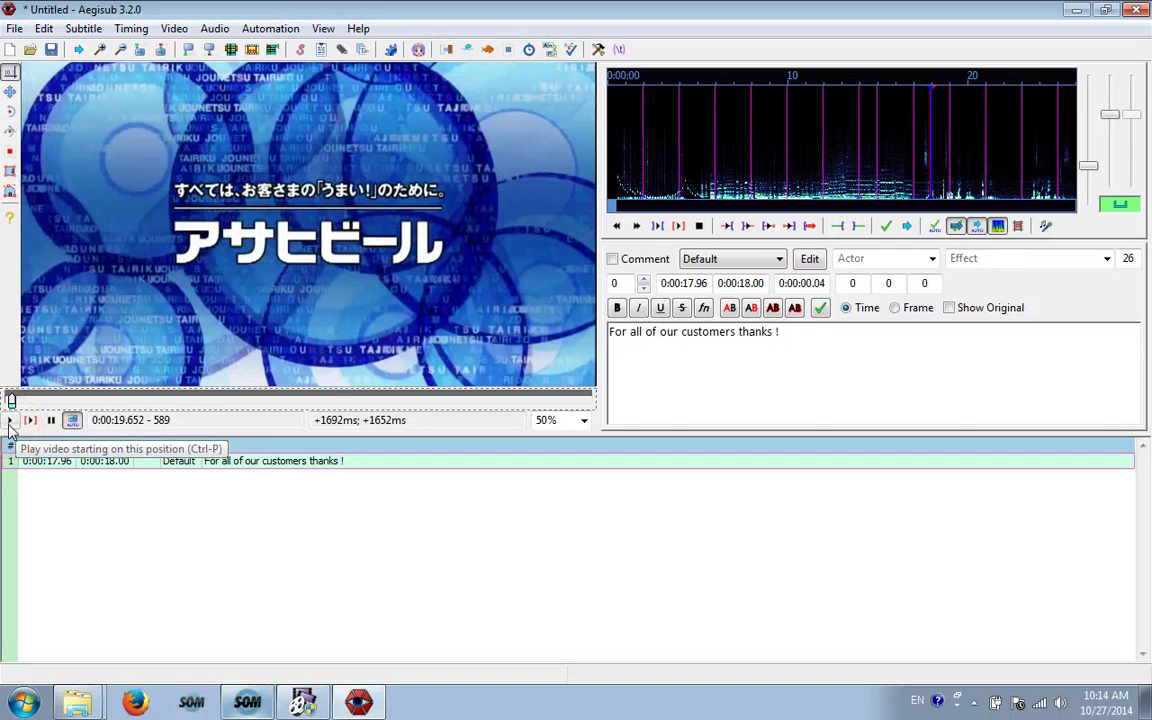
click(10, 423)
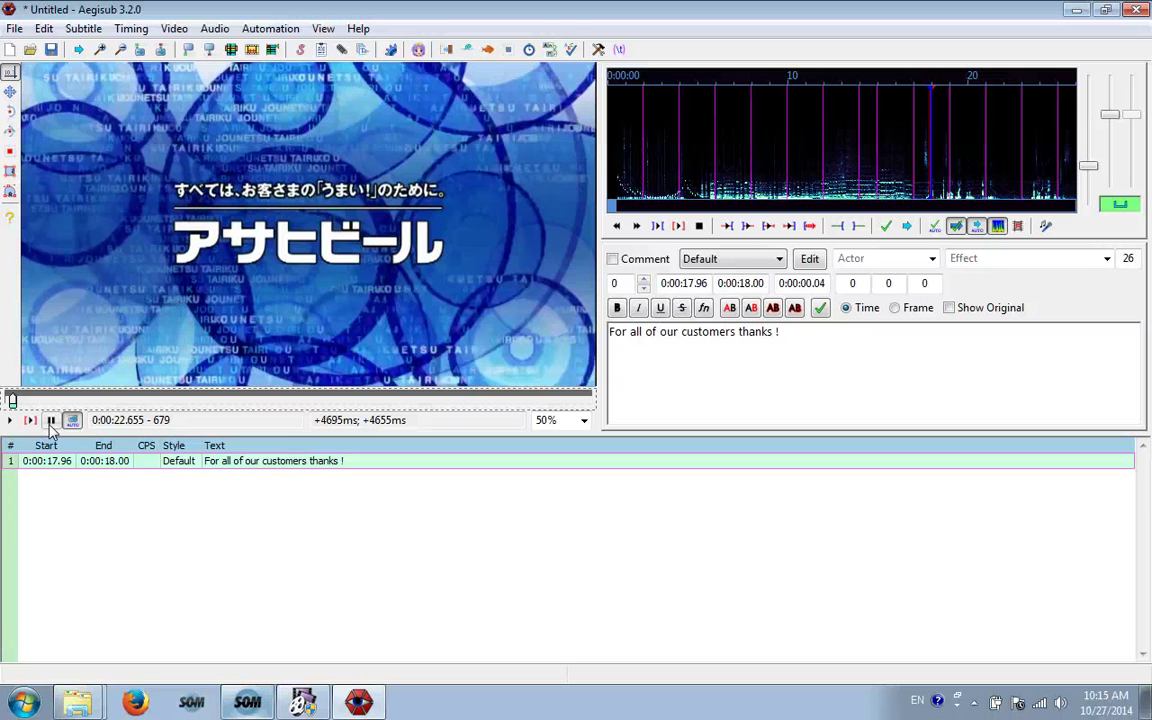
key(ctrl+4)
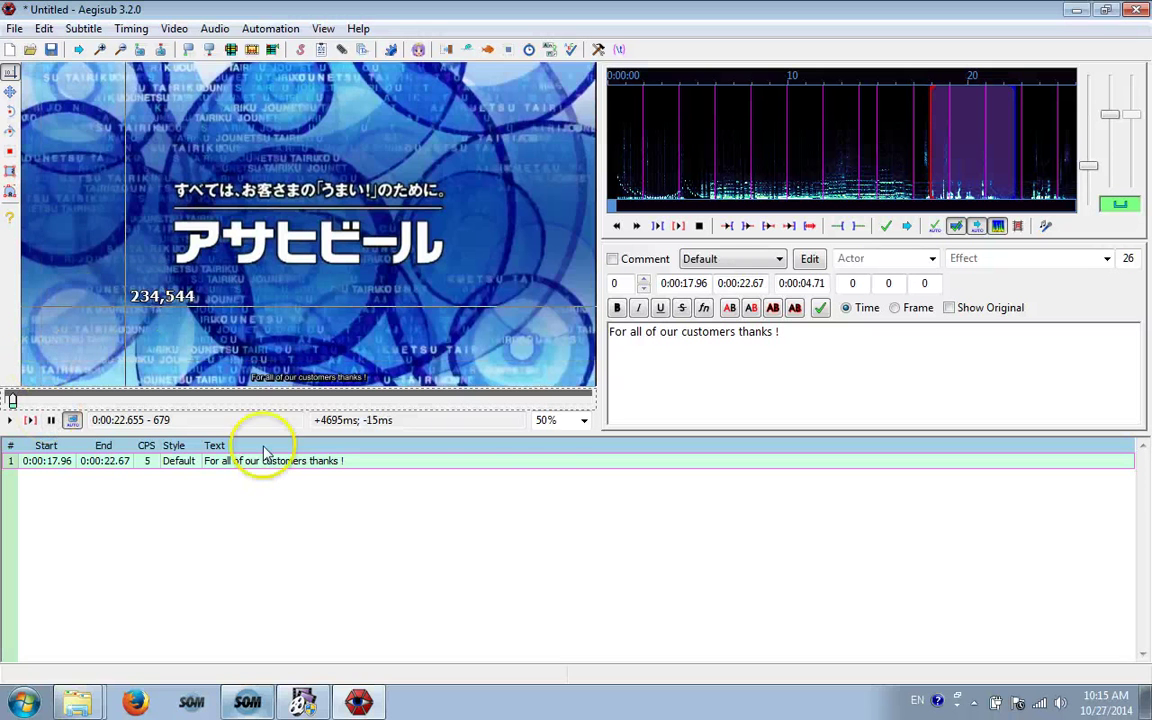
click(584, 421)
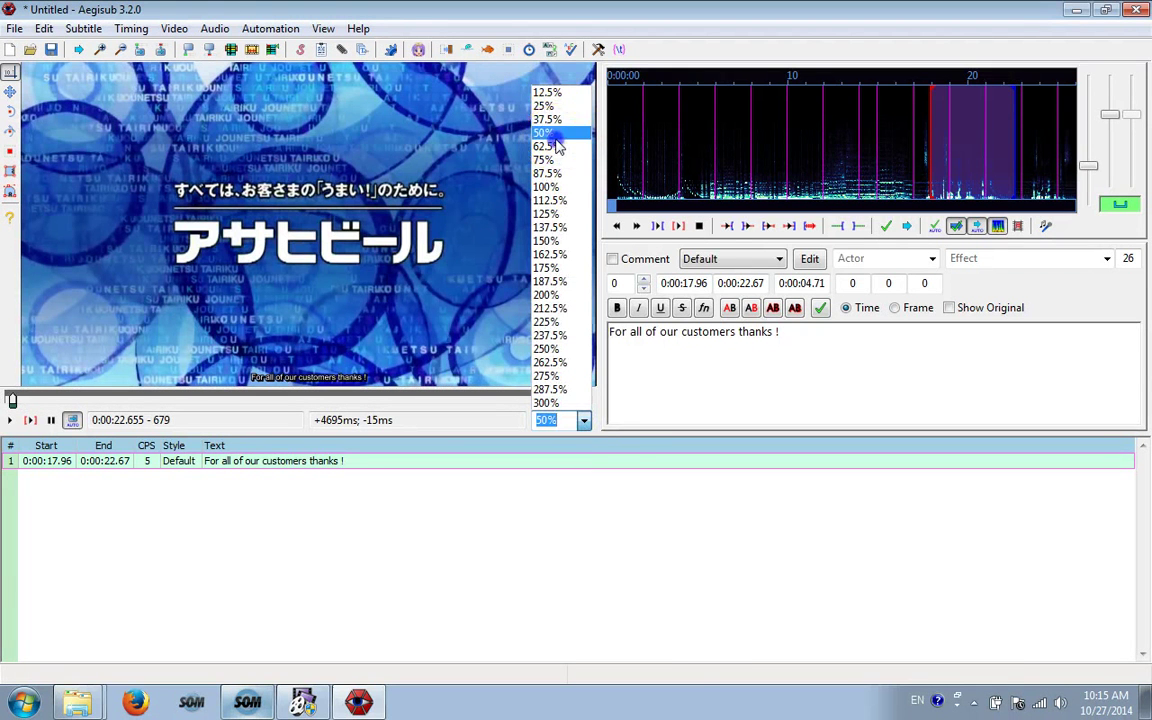
click(520, 225)
click(586, 421)
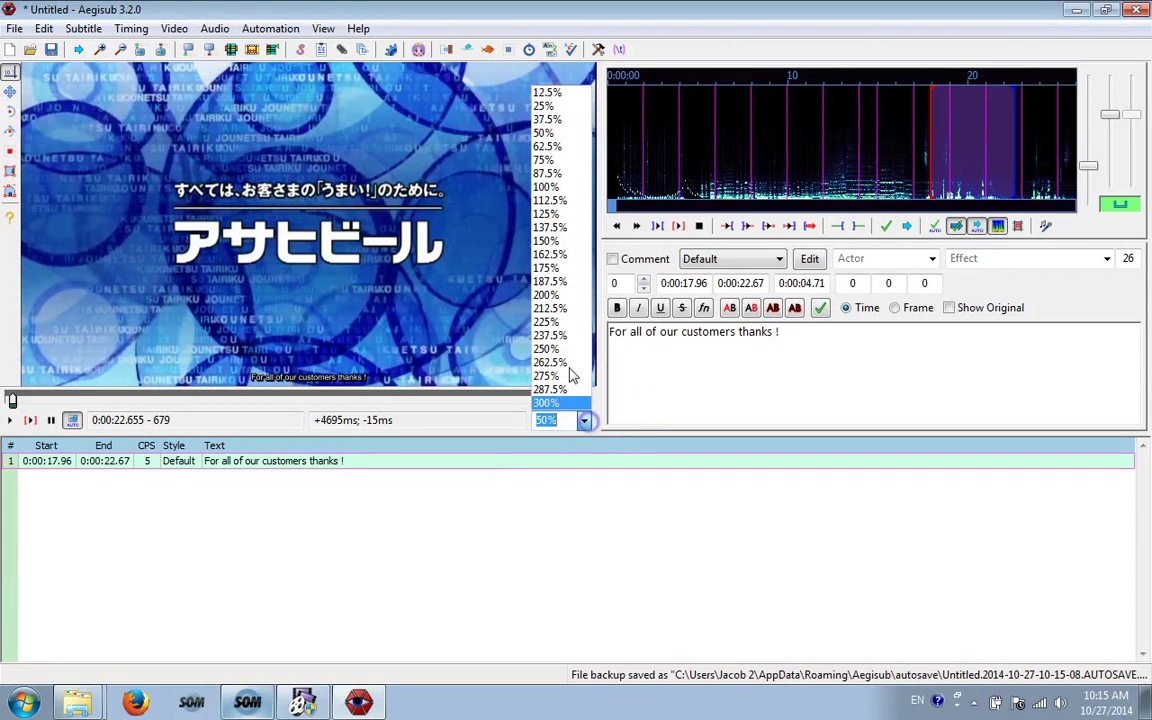
click(548, 146)
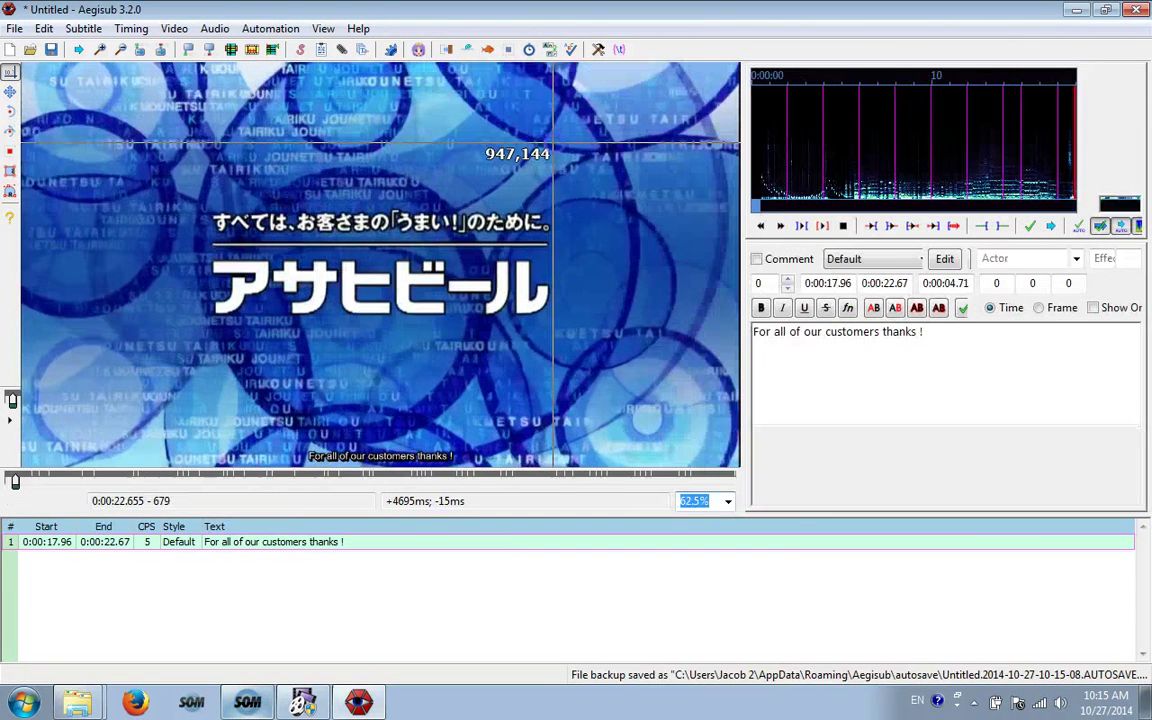
click(728, 501)
click(700, 241)
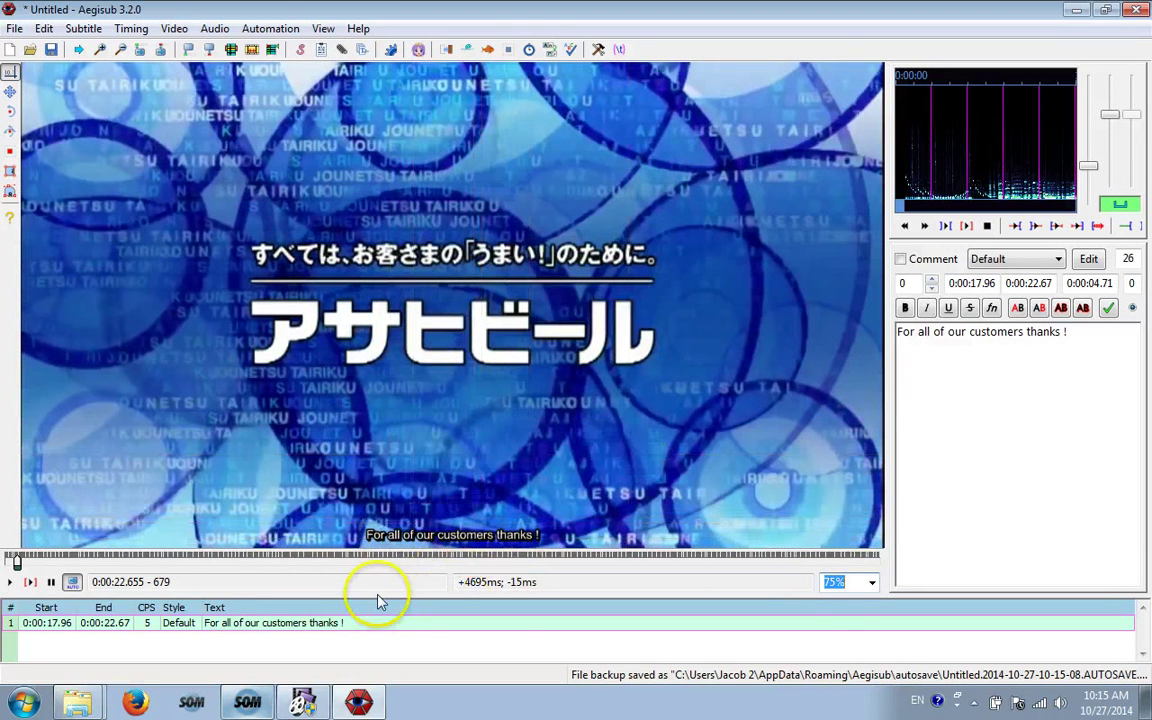
click(15, 556)
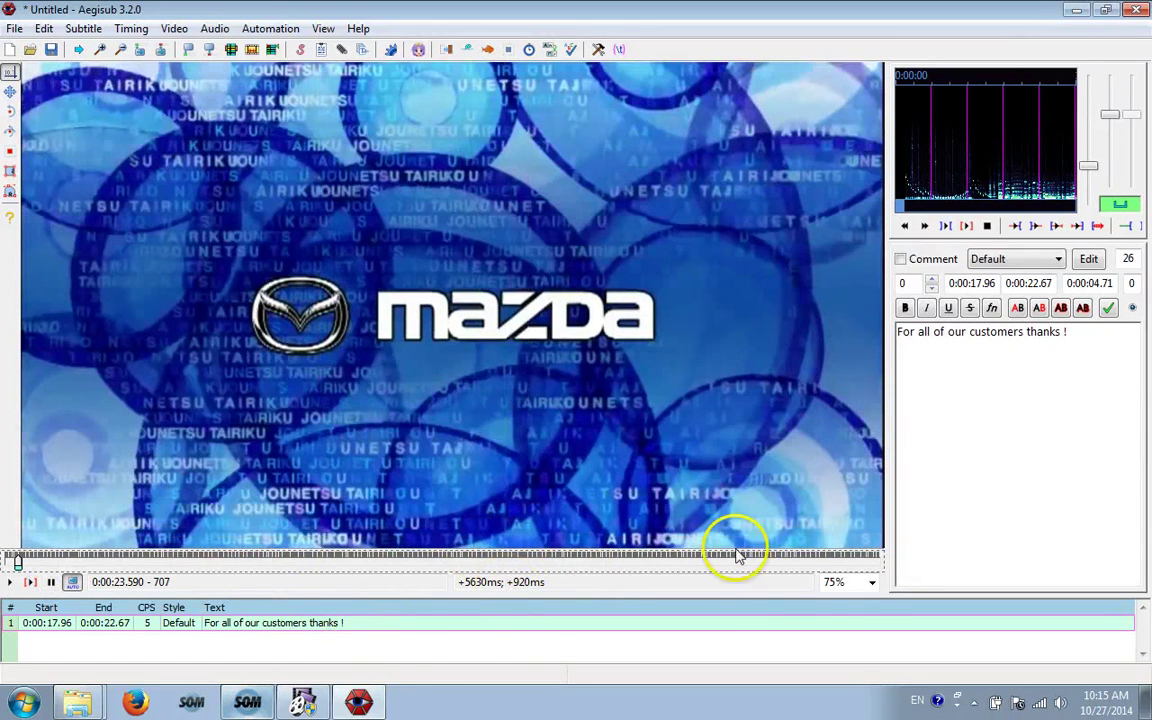
click(872, 586)
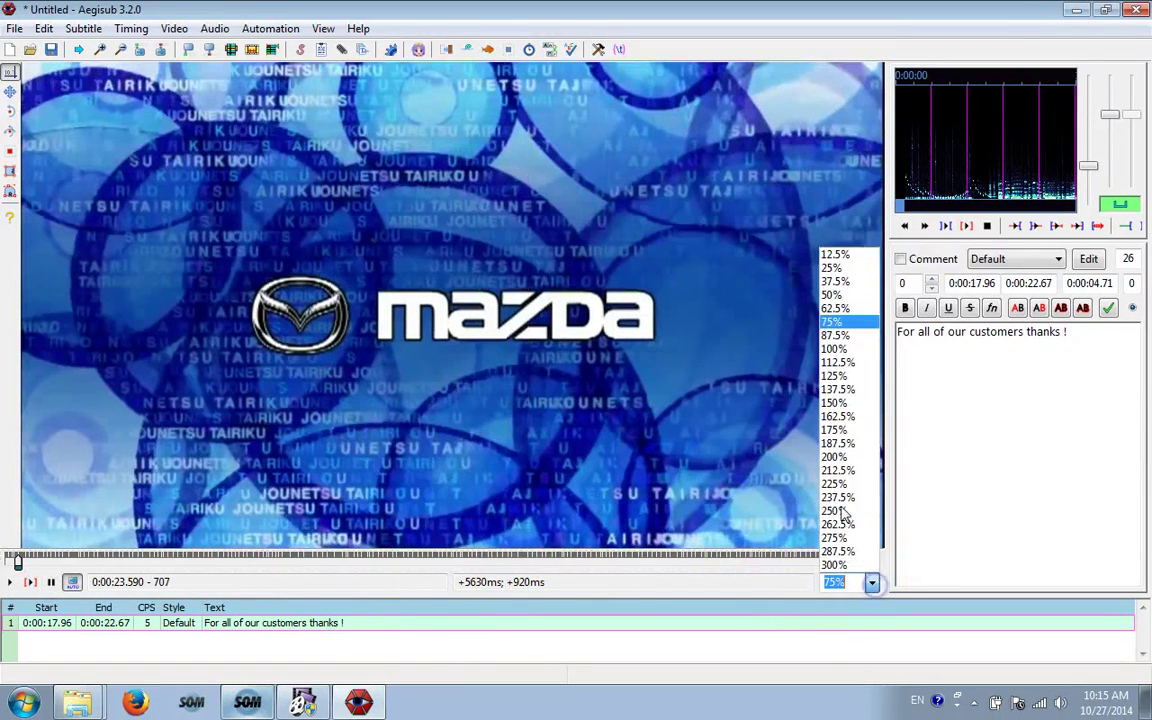
click(846, 298)
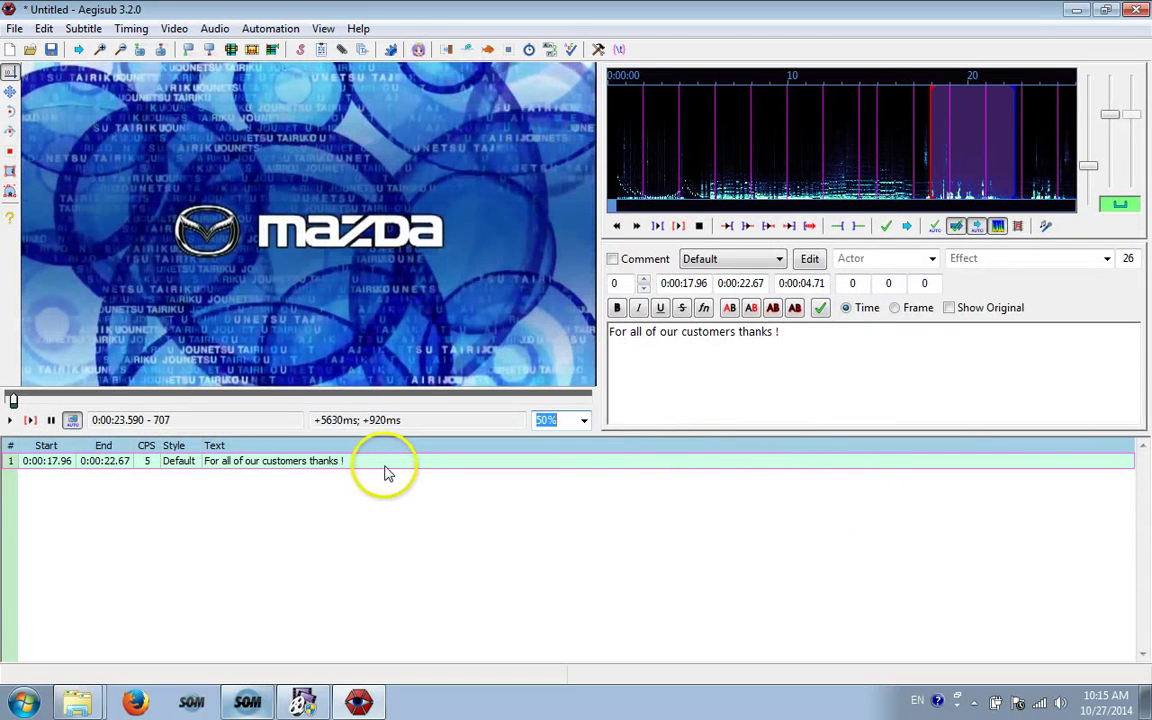
Step: Insert an empty line after the first (0:00:22.67–0:00:24.67) and edit the Default style
right_click(386, 468)
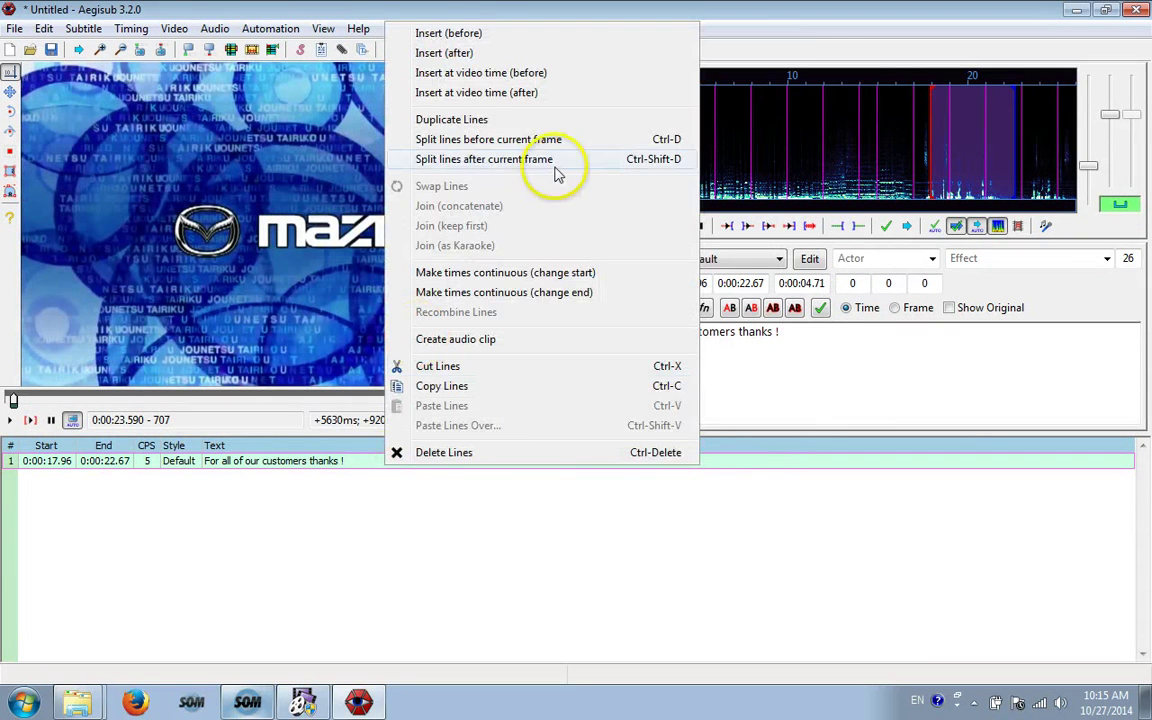
click(470, 52)
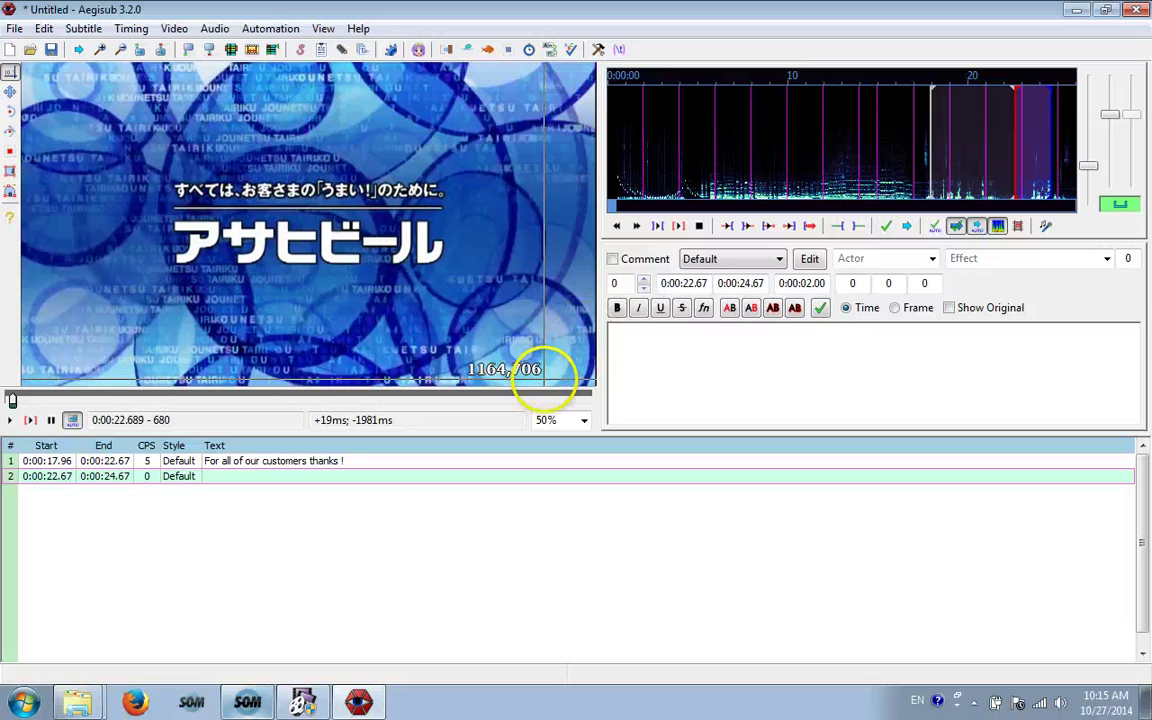
click(722, 386)
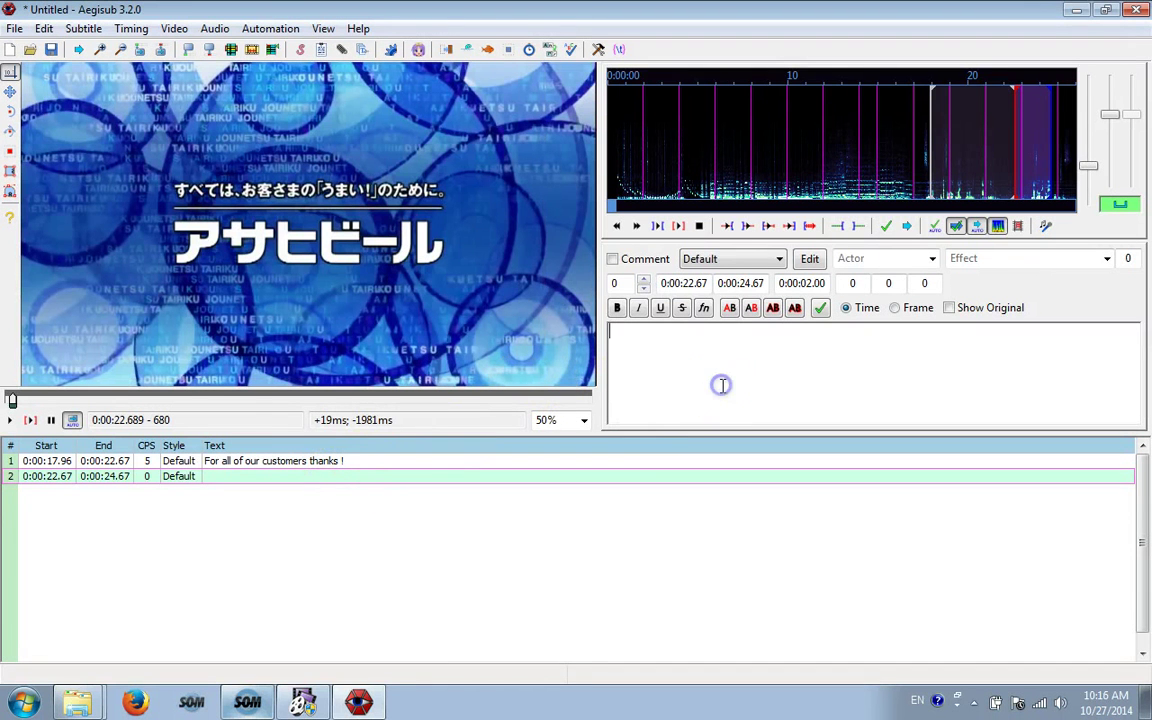
click(810, 260)
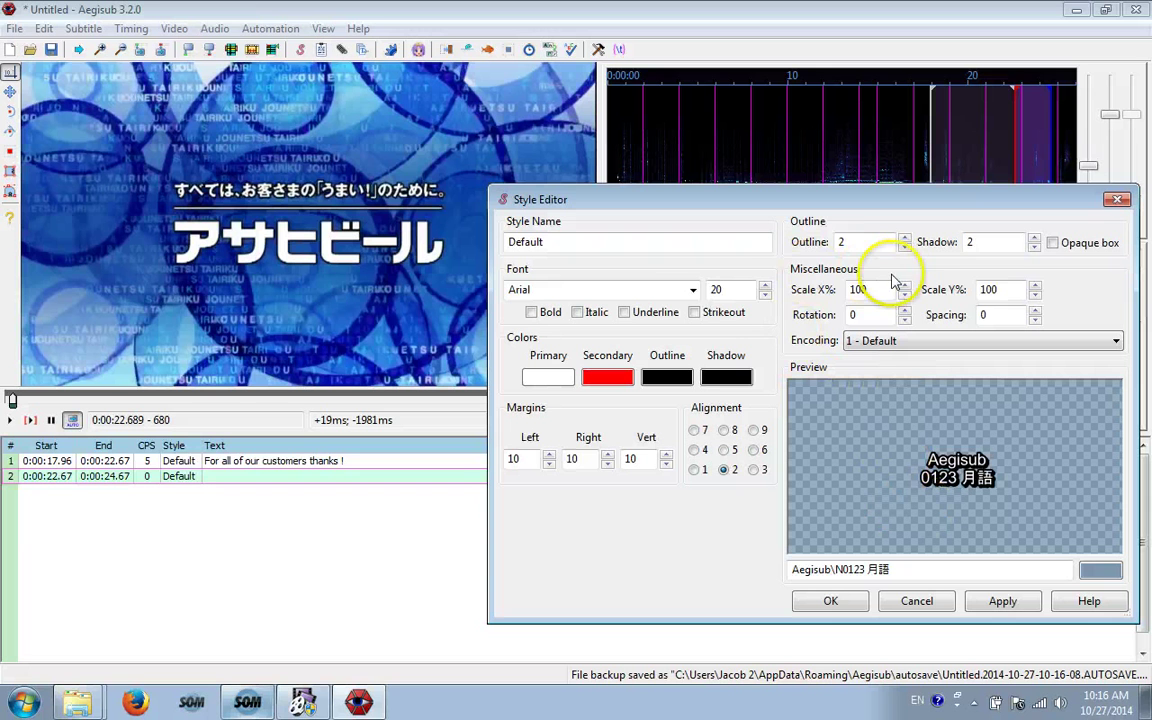
Step: Keep Arial and raise the Default style's font size from 20 to 25, then apply
click(693, 291)
click(693, 291)
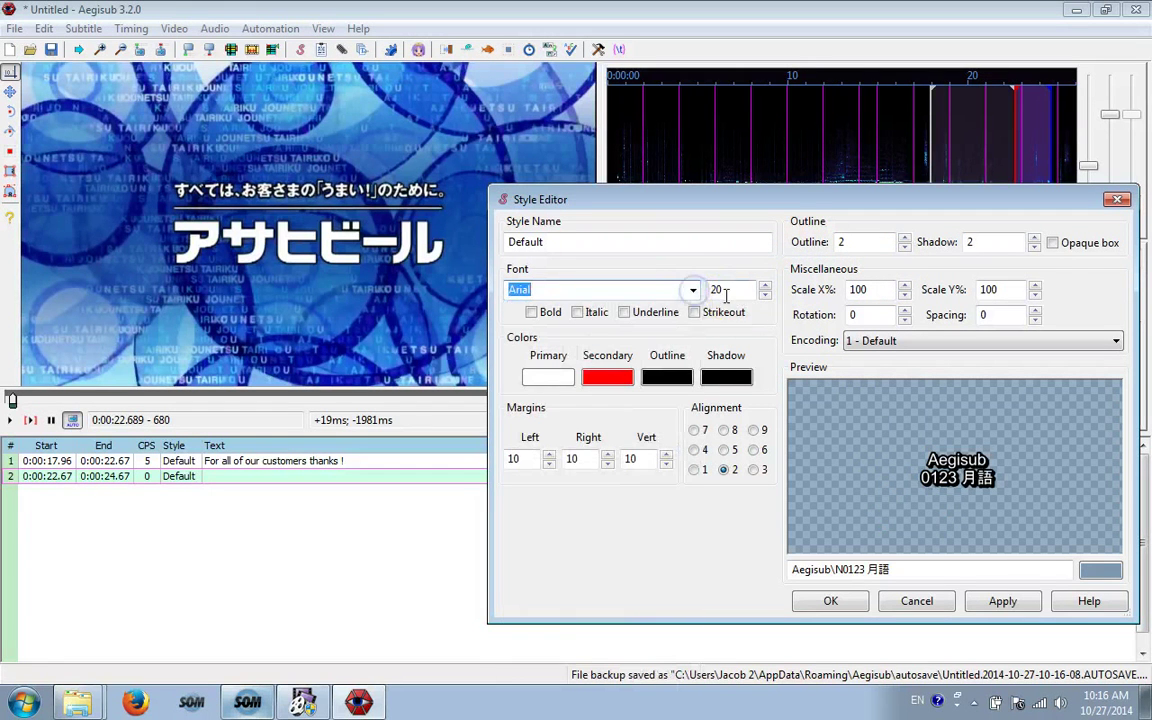
click(727, 290)
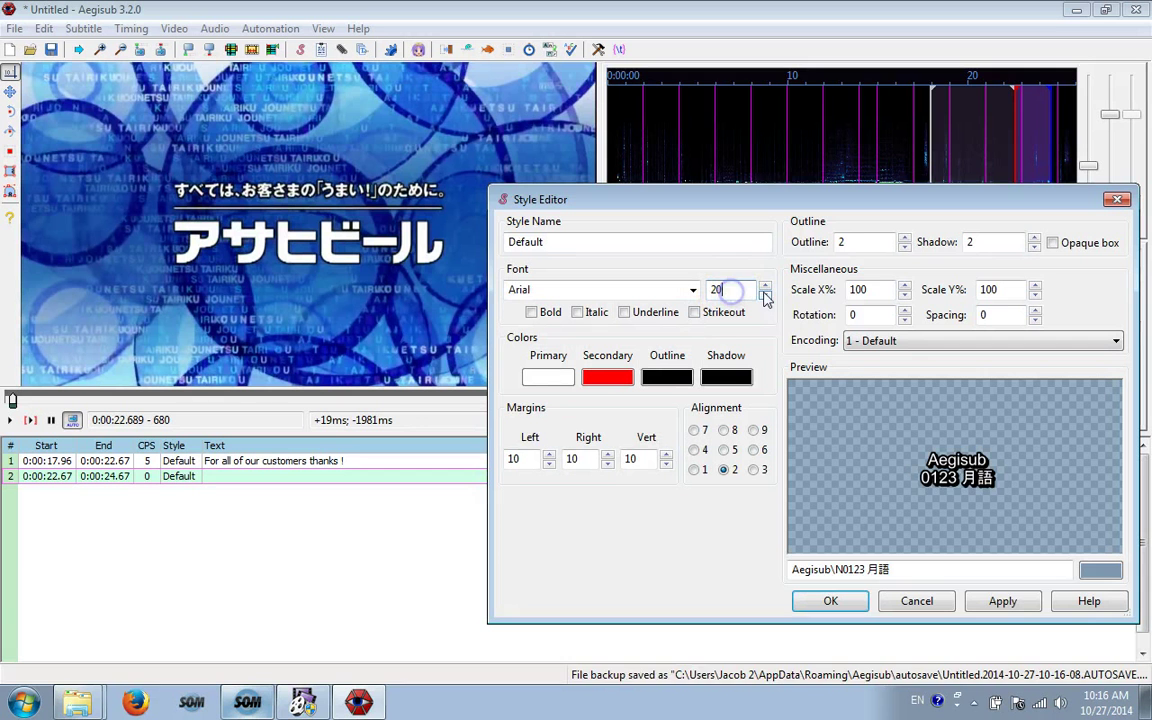
click(765, 287)
click(765, 287)
click(765, 287)
click(765, 287)
click(765, 287)
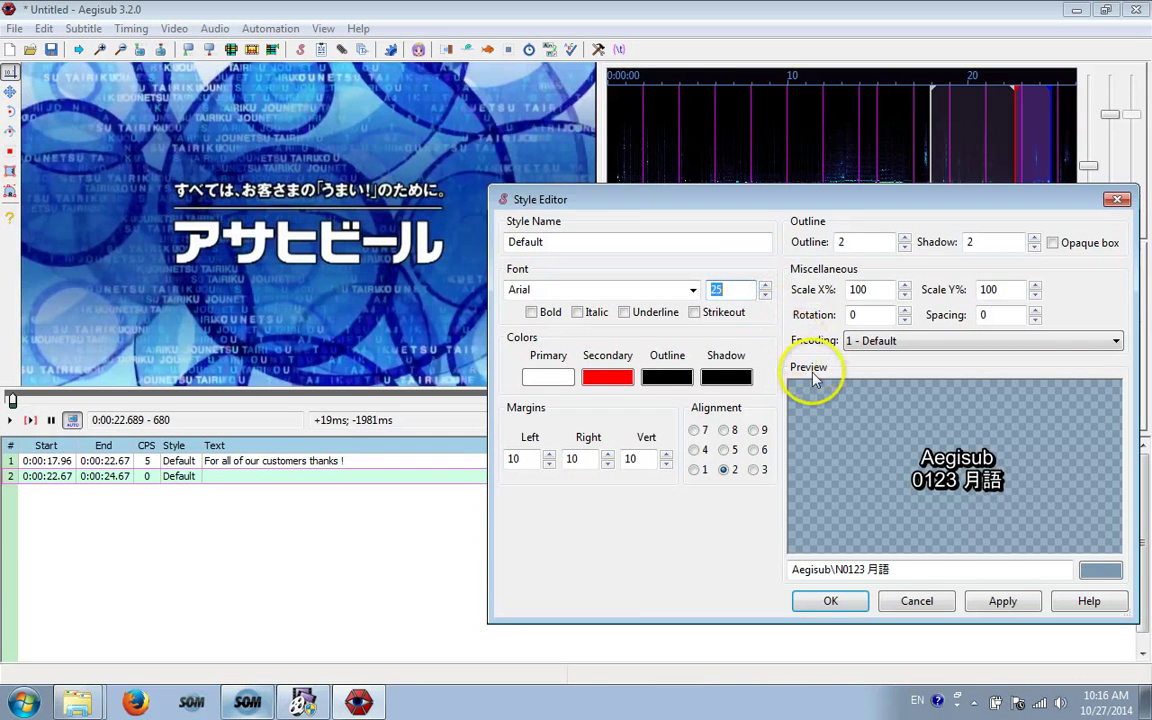
click(1000, 601)
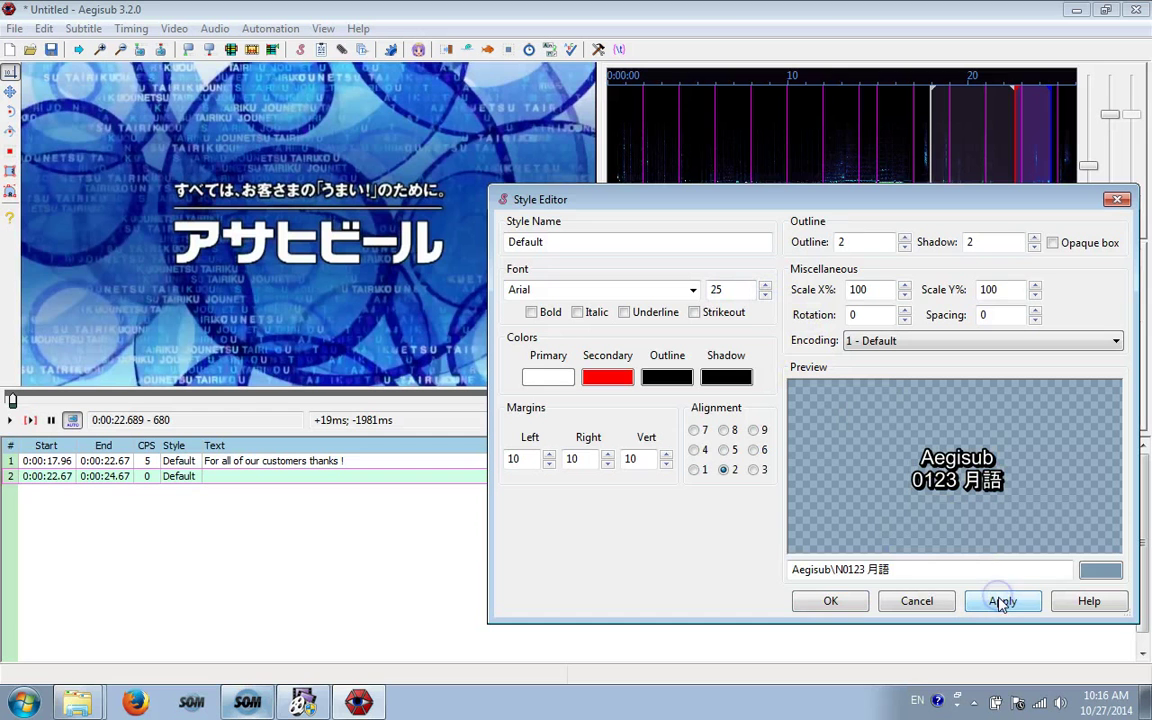
click(907, 572)
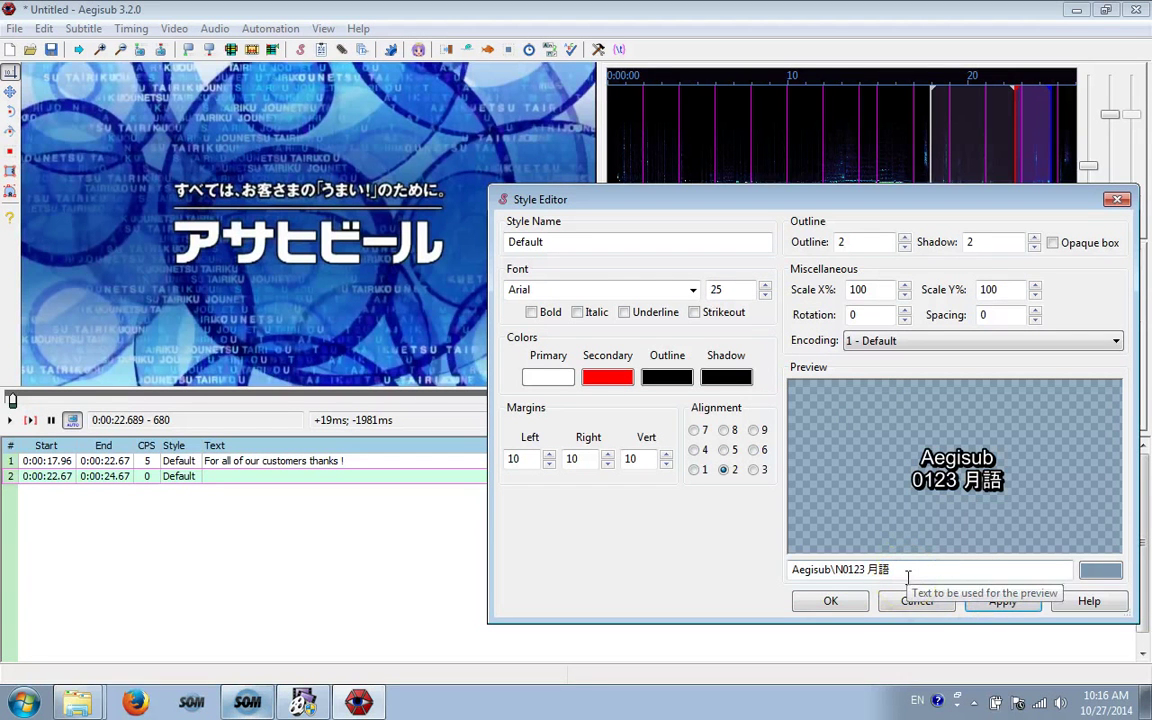
click(860, 600)
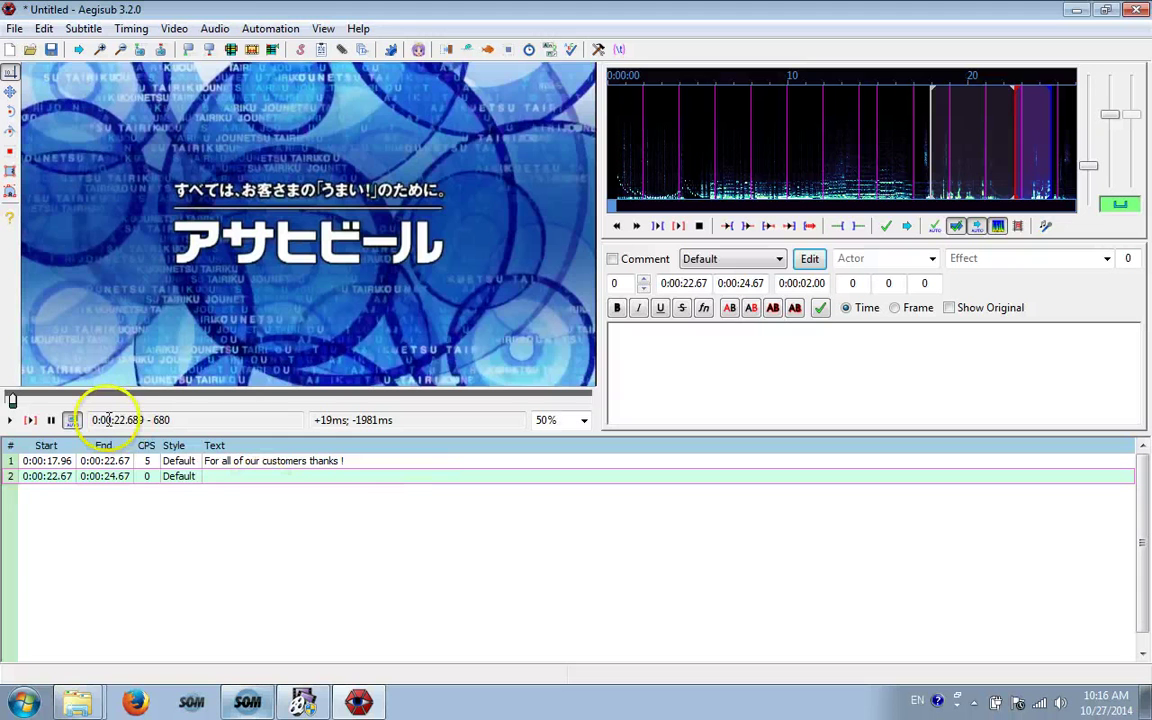
Step: Rewind to about 13 seconds and play to preview the larger subtitle
click(12, 400)
drag(12, 400, 10, 400)
click(10, 420)
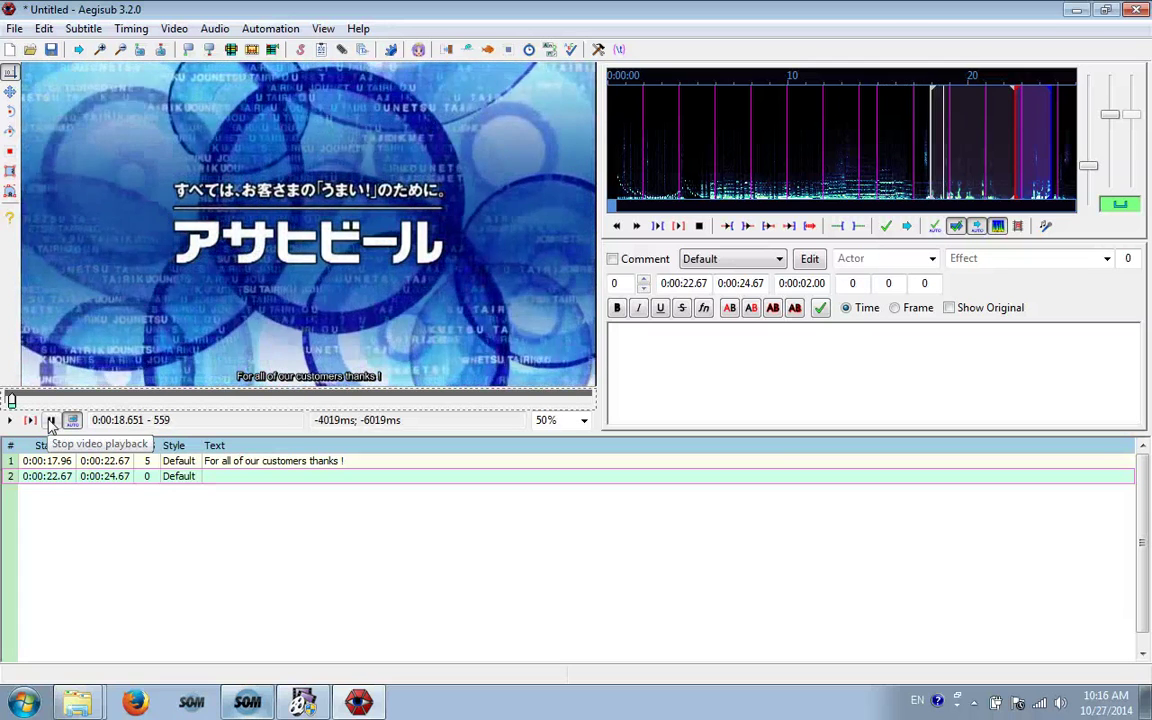
click(51, 420)
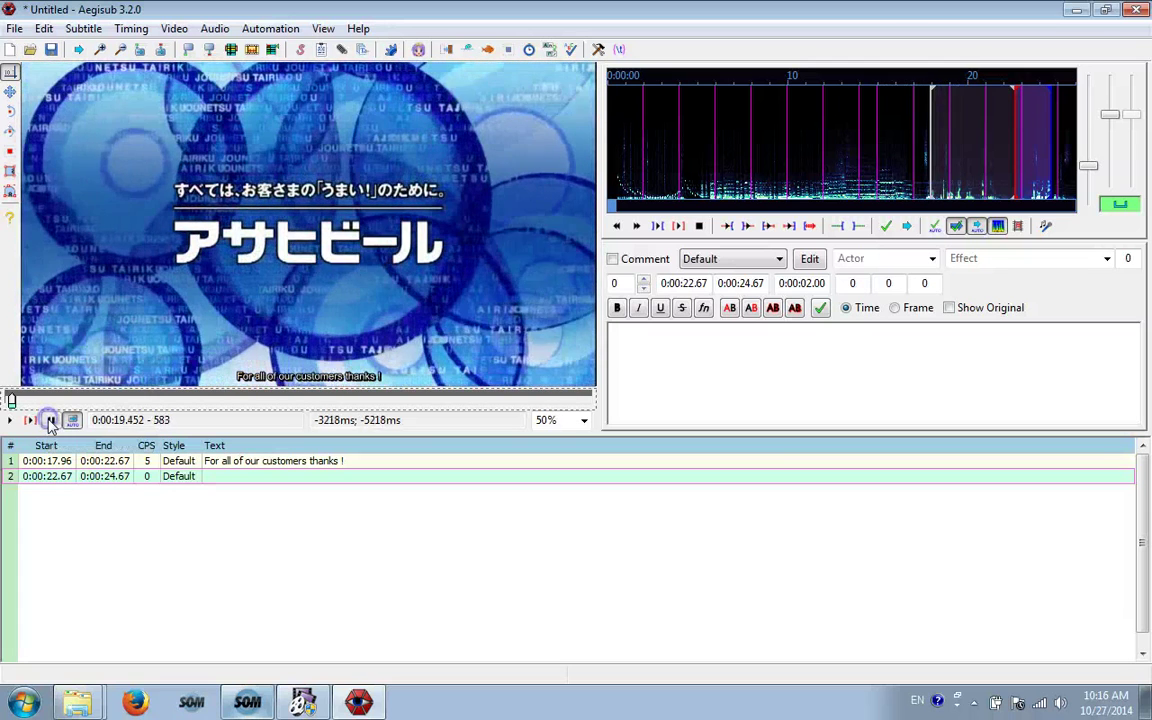
Step: Change the Default style's font size to 70 and confirm it
click(809, 258)
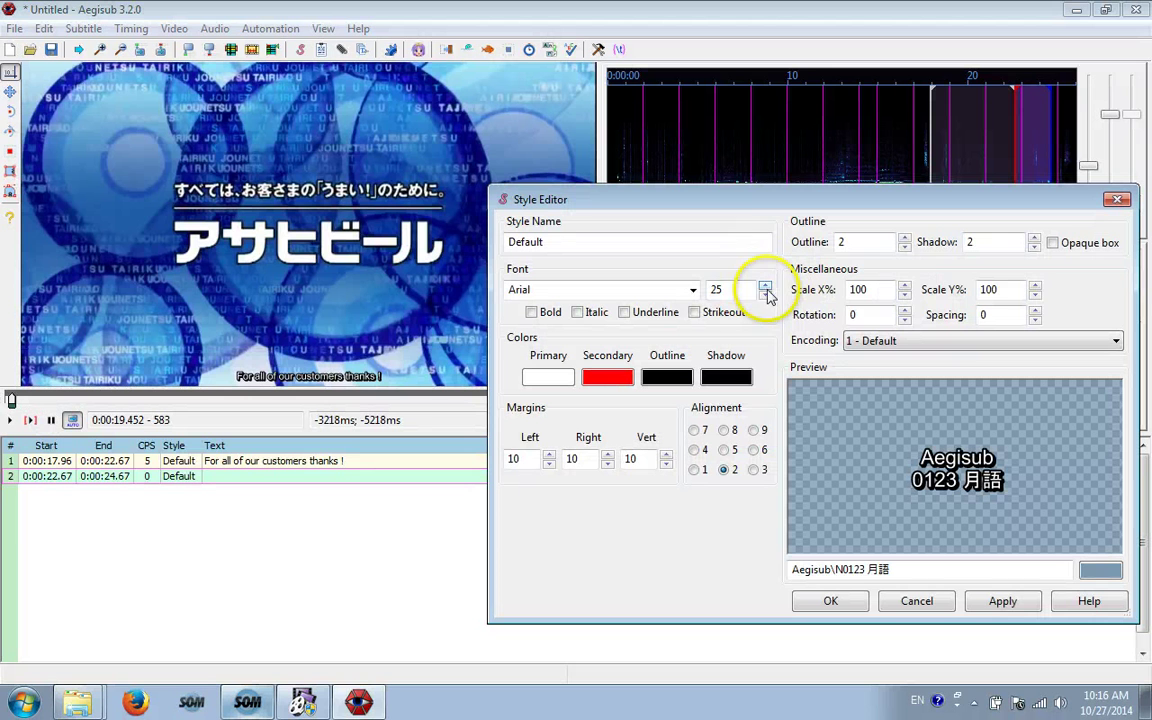
double_click(745, 289)
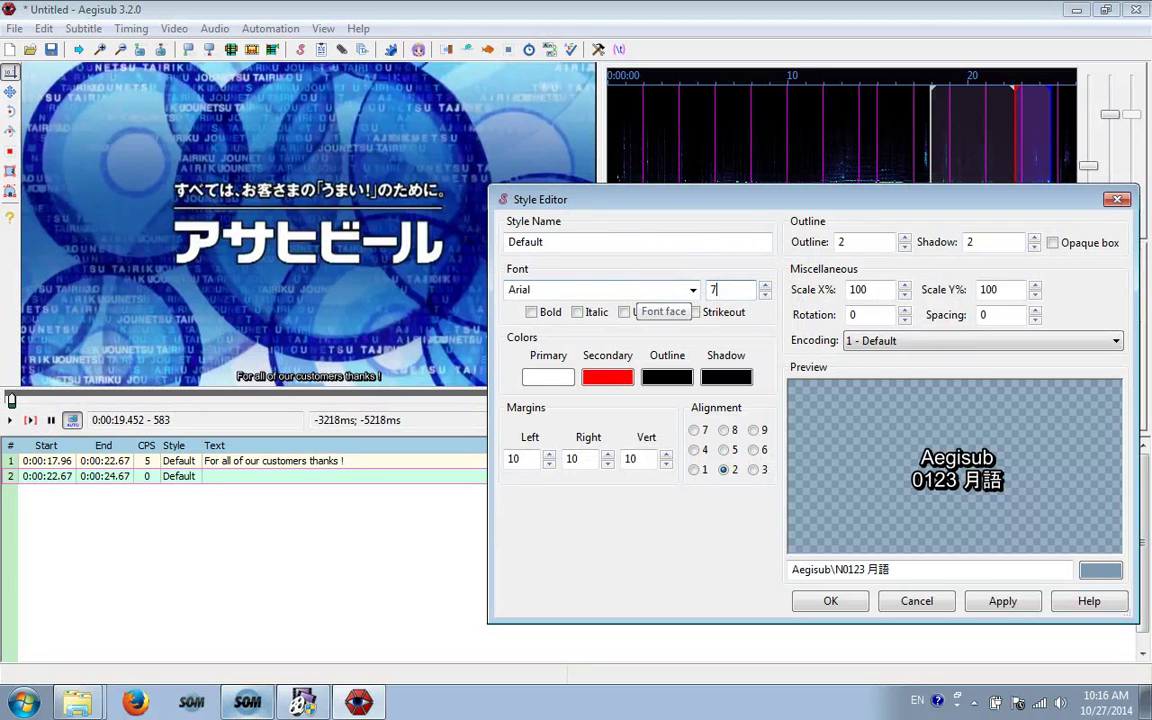
click(978, 602)
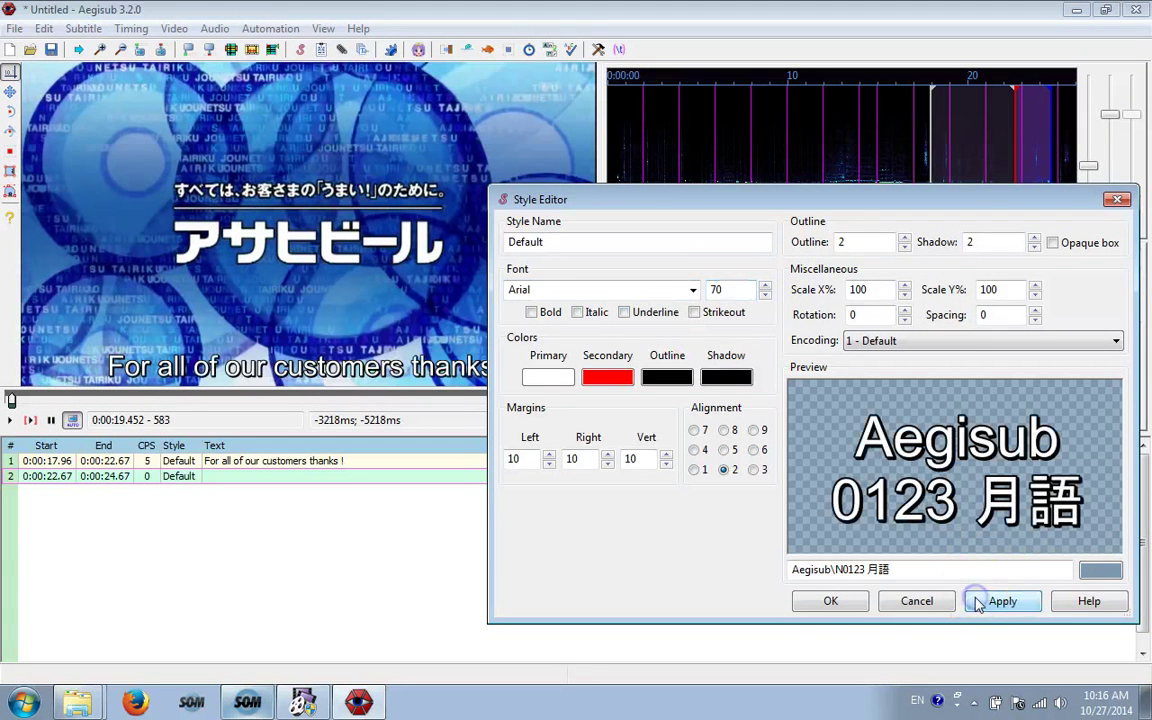
click(830, 603)
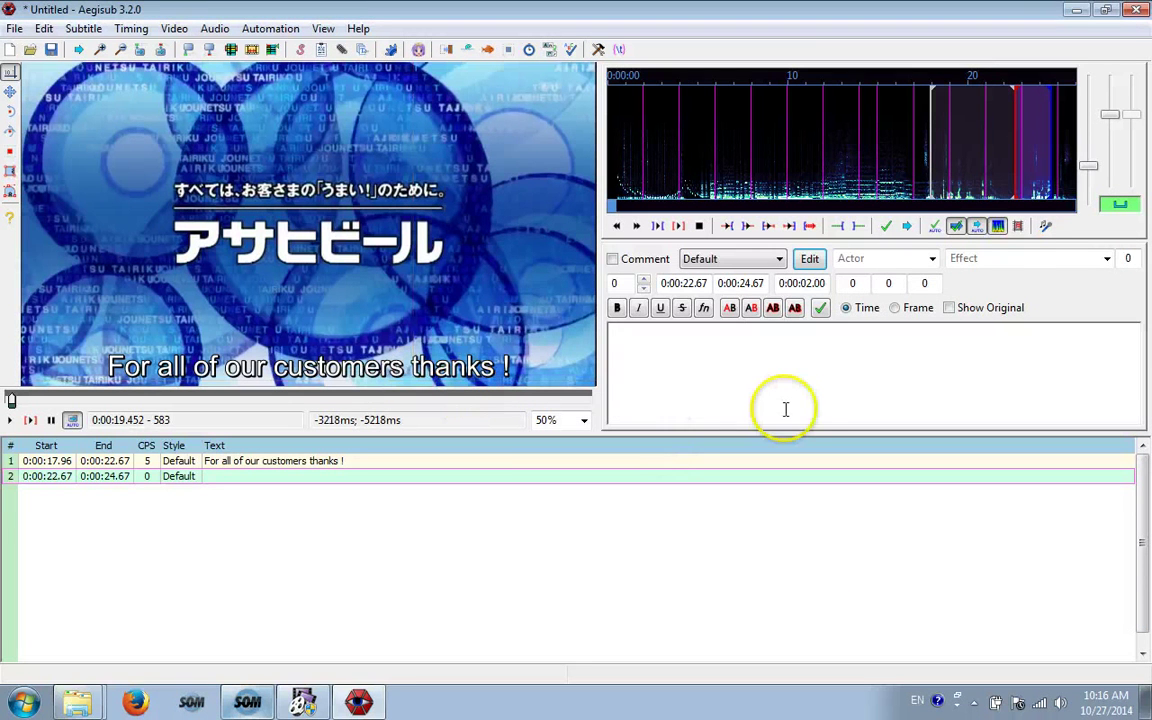
Step: Adjust the Default style's outline width, settling it at 2
click(810, 260)
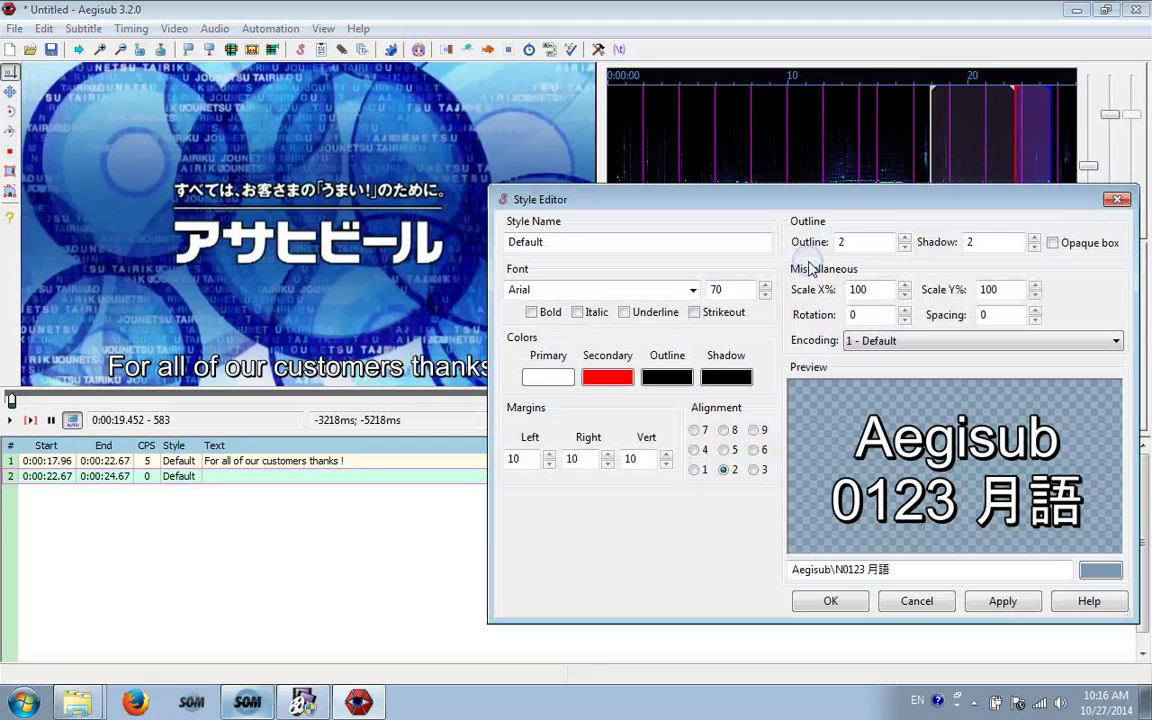
click(905, 239)
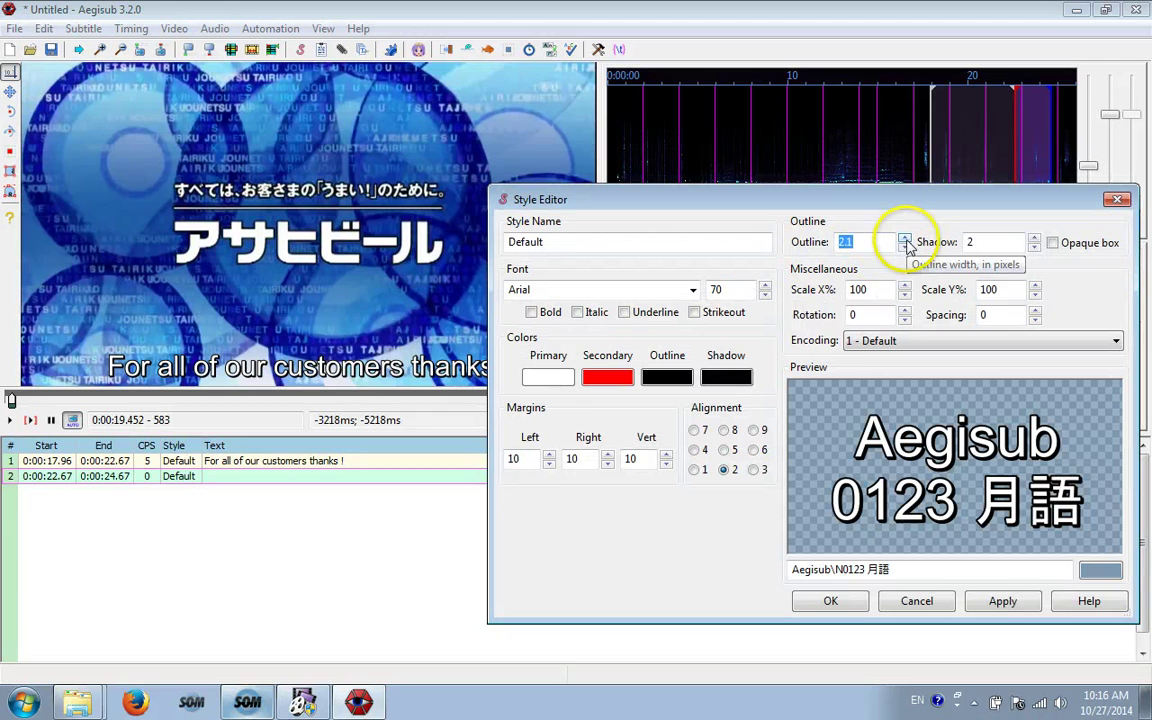
click(905, 239)
click(905, 239)
click(905, 239)
click(905, 239)
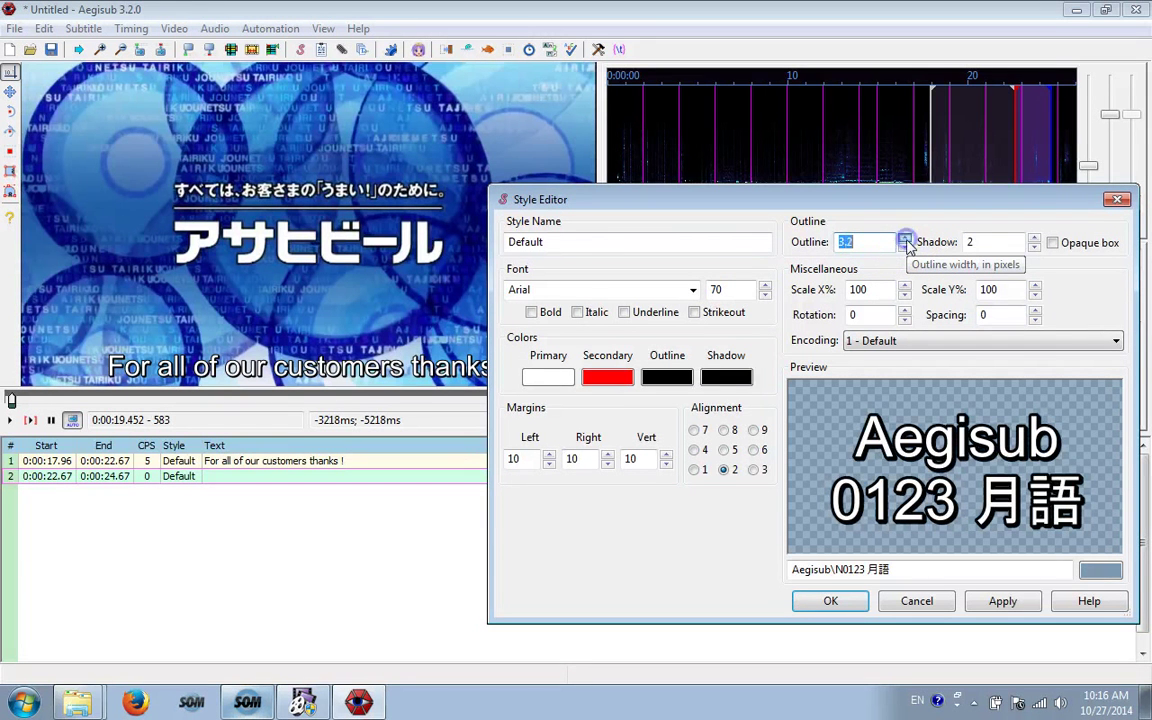
click(905, 247)
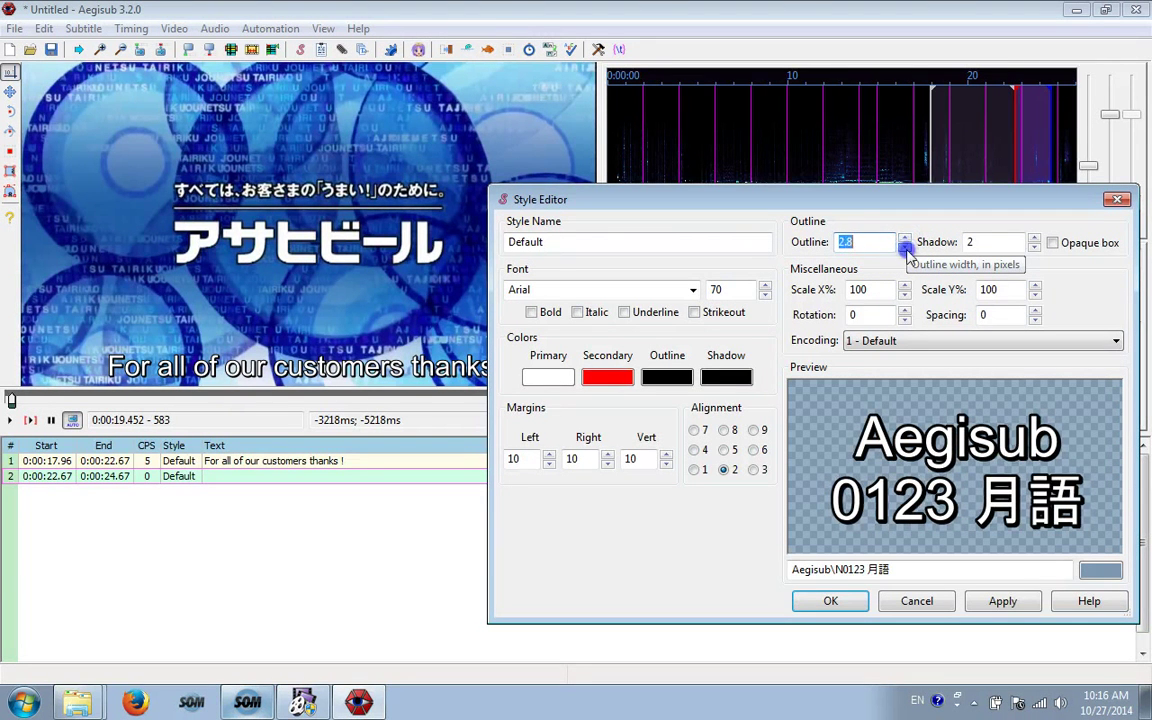
click(905, 247)
click(905, 247)
click(905, 247)
click(905, 247)
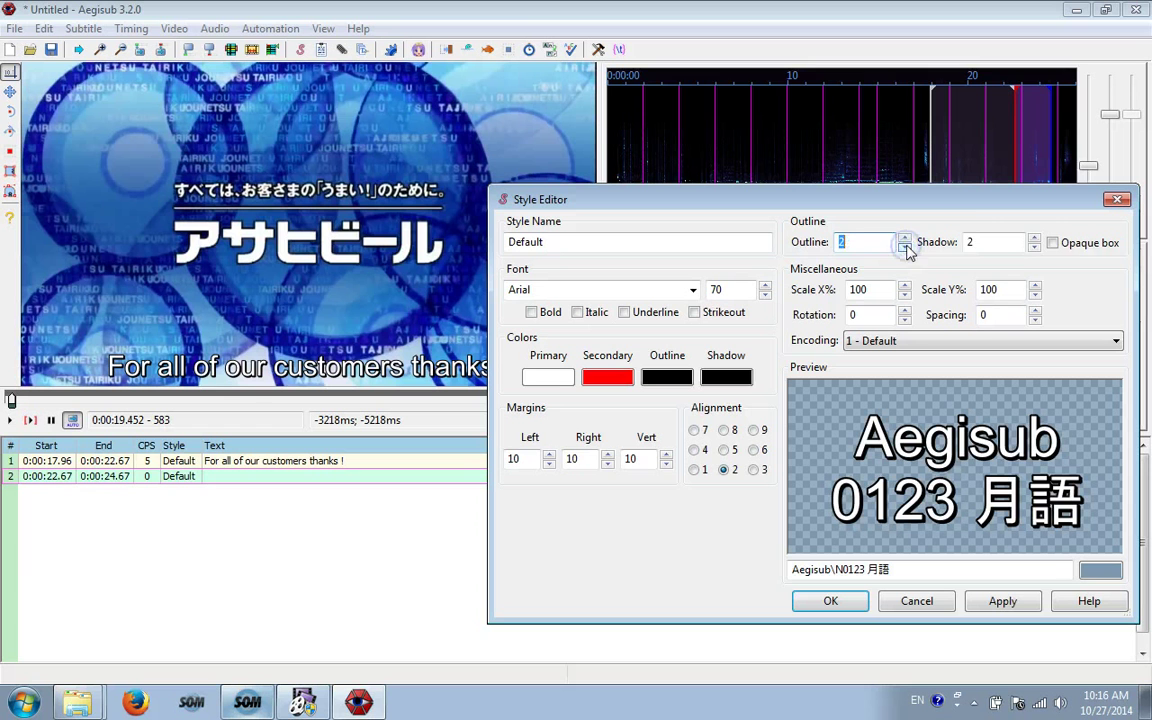
Step: Raise the shadow distance to 6, then lower it to about 3.2
click(1033, 239)
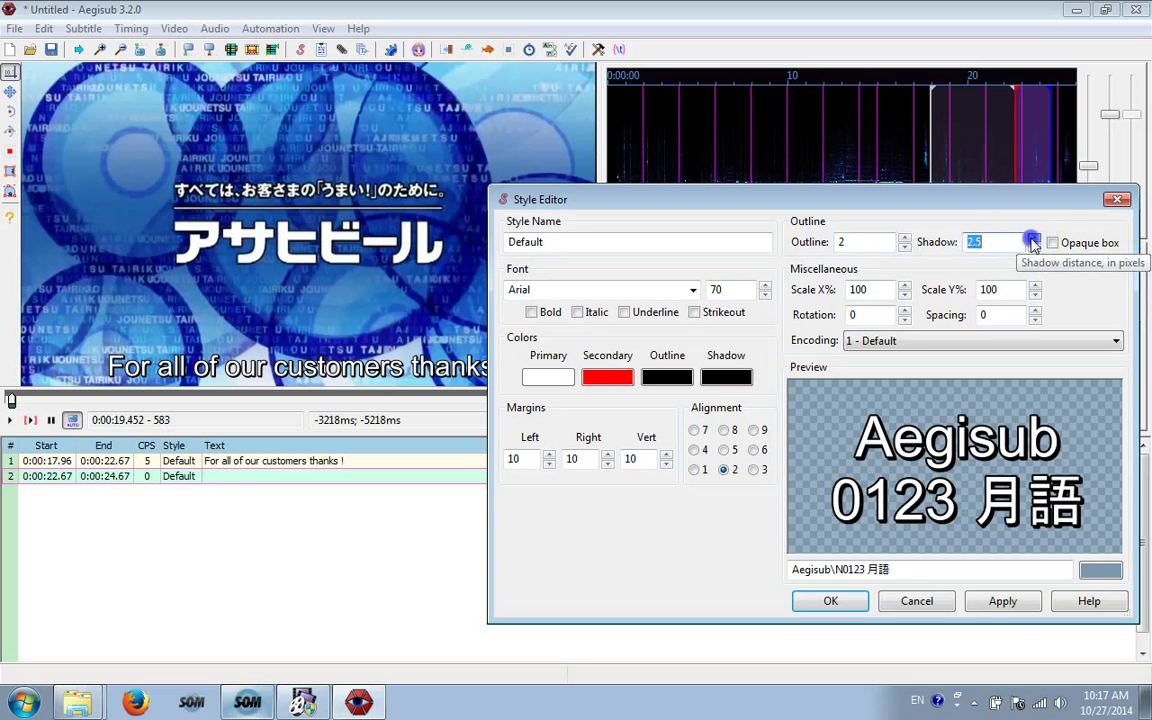
click(1033, 239)
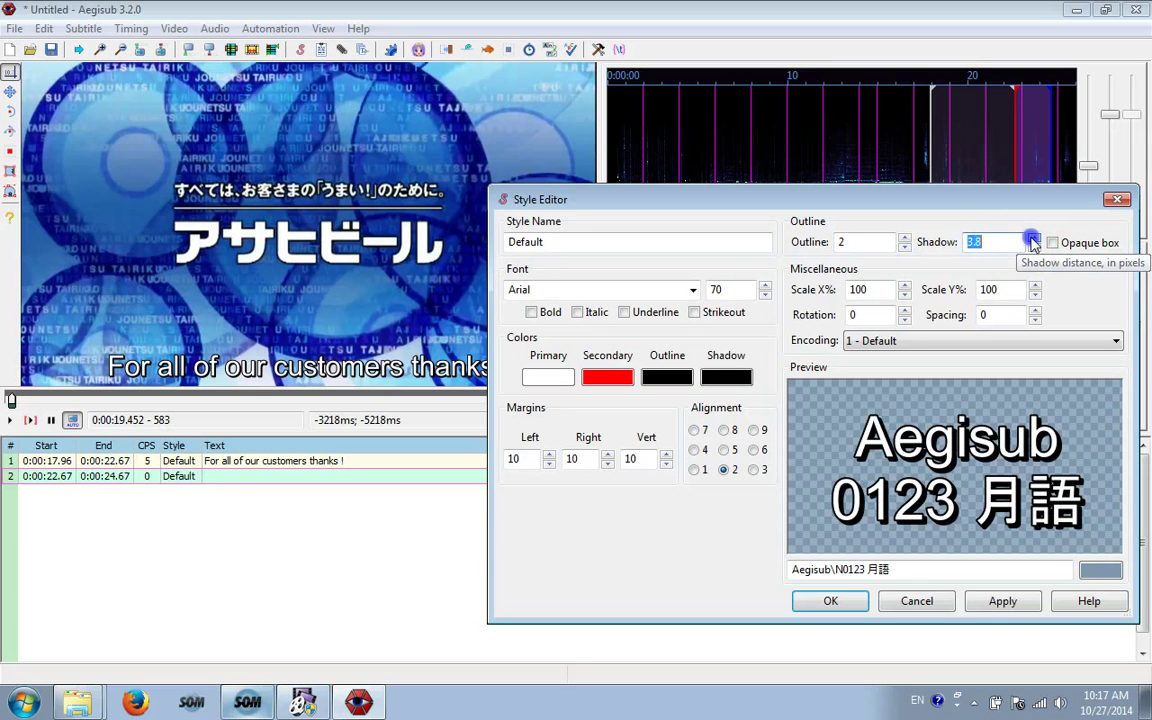
click(1033, 239)
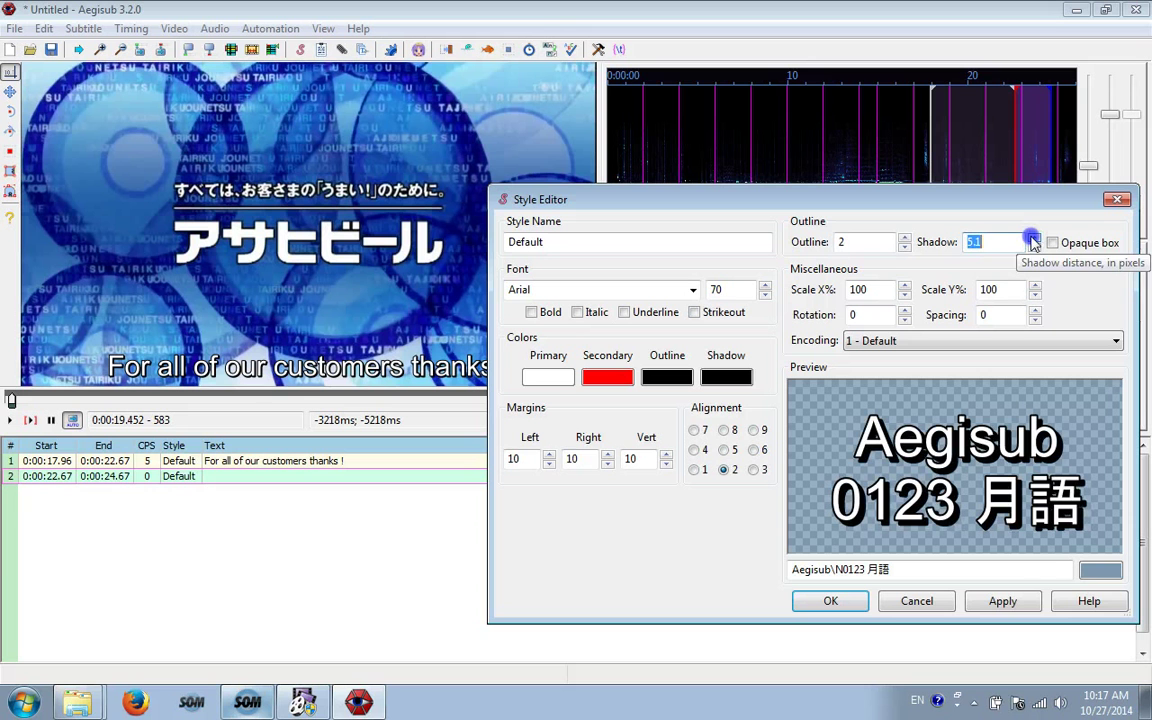
click(1033, 239)
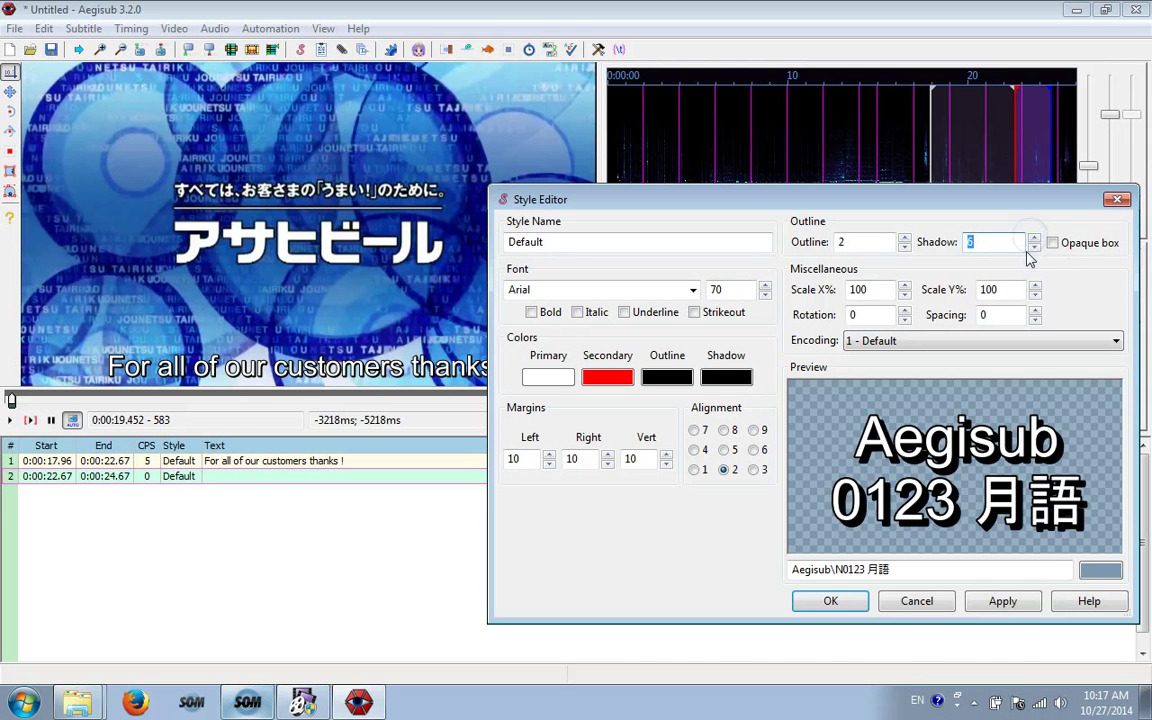
click(1033, 247)
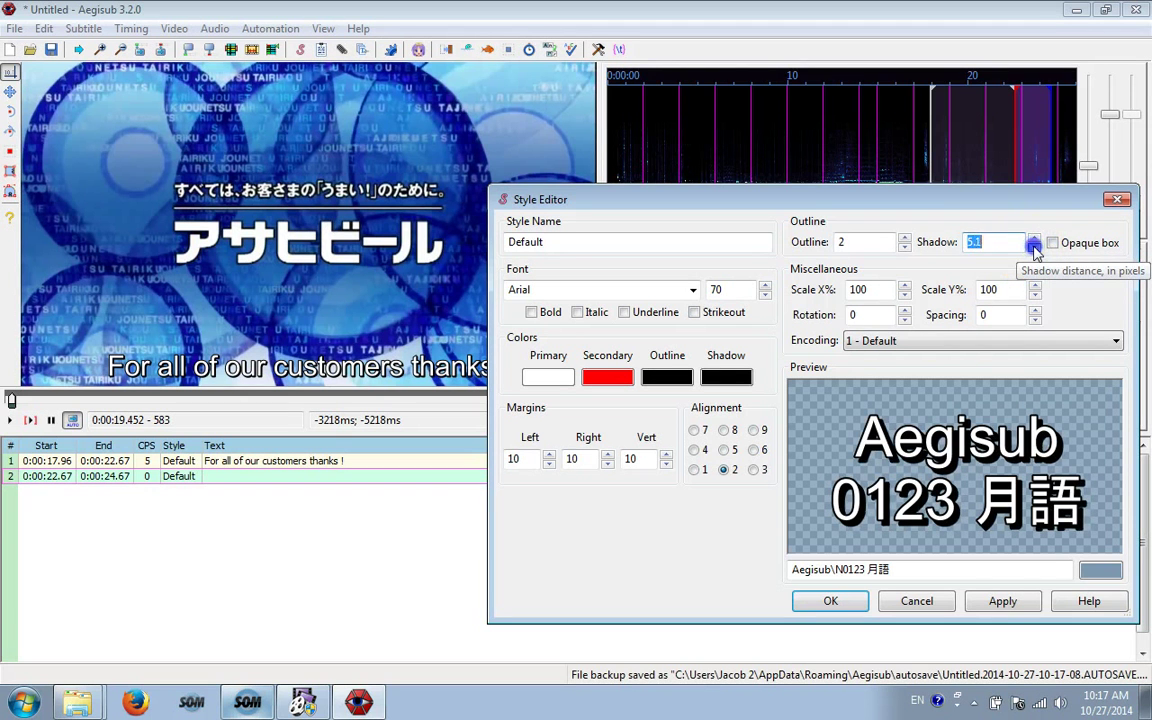
click(1033, 247)
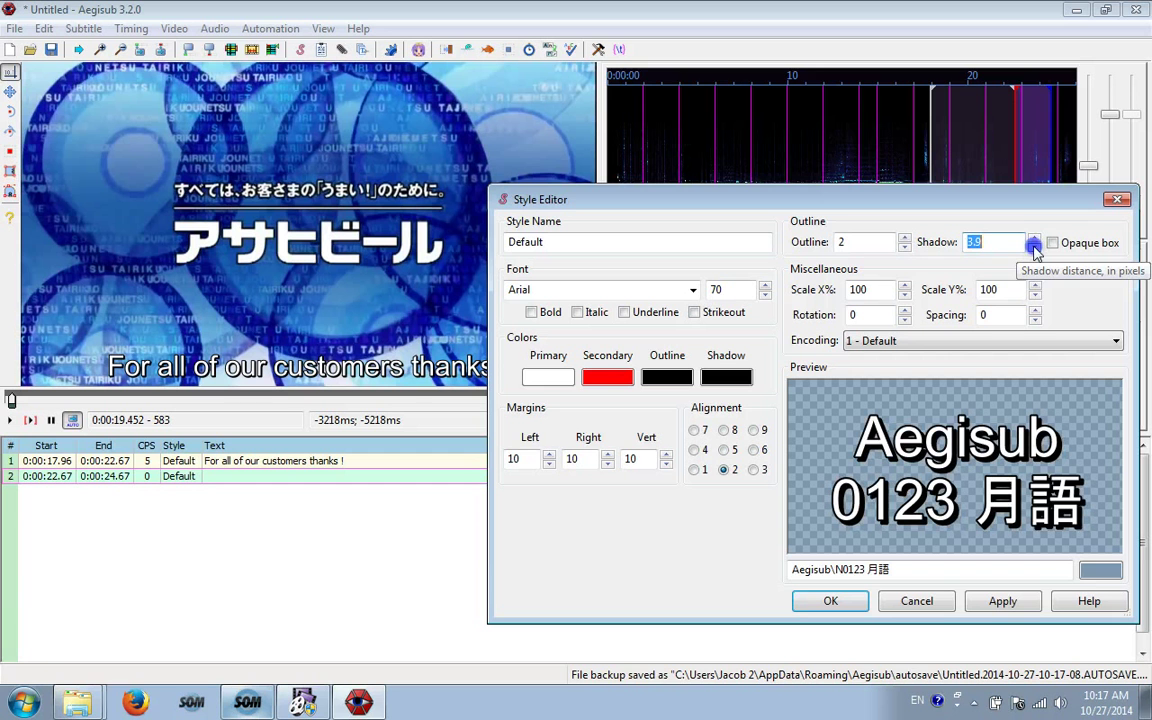
click(1033, 247)
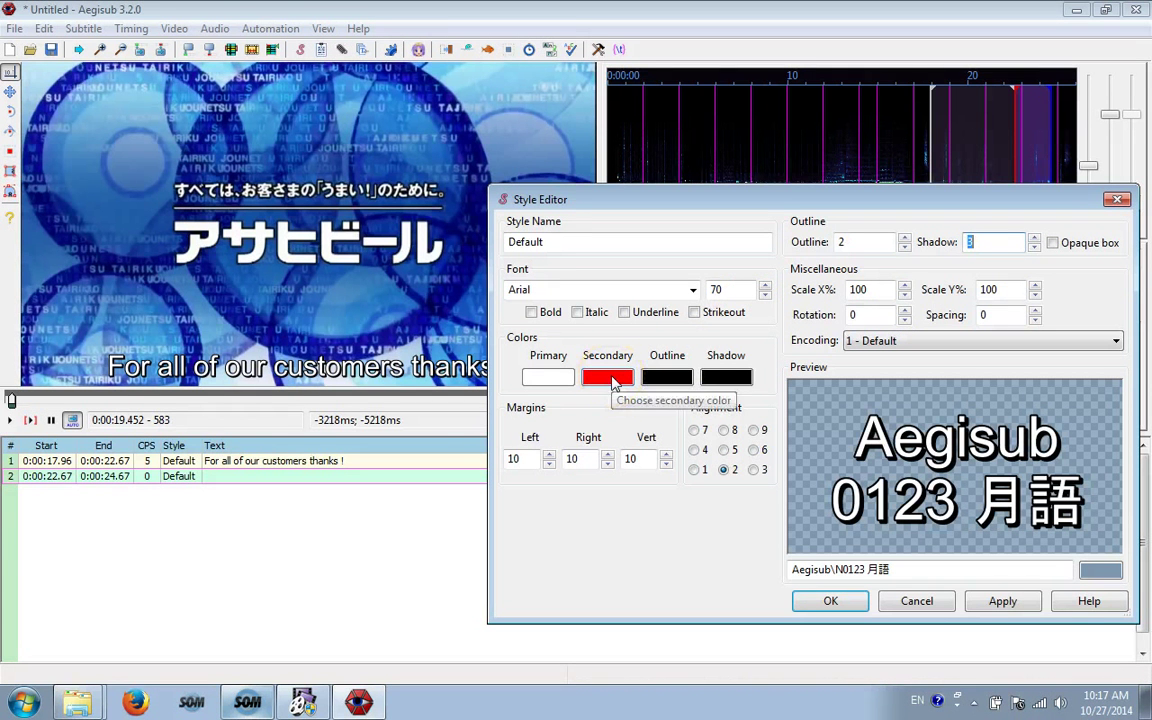
Step: Try middle-centre, top-centre and bottom-left alignments, previewing each with Apply
click(723, 450)
click(723, 470)
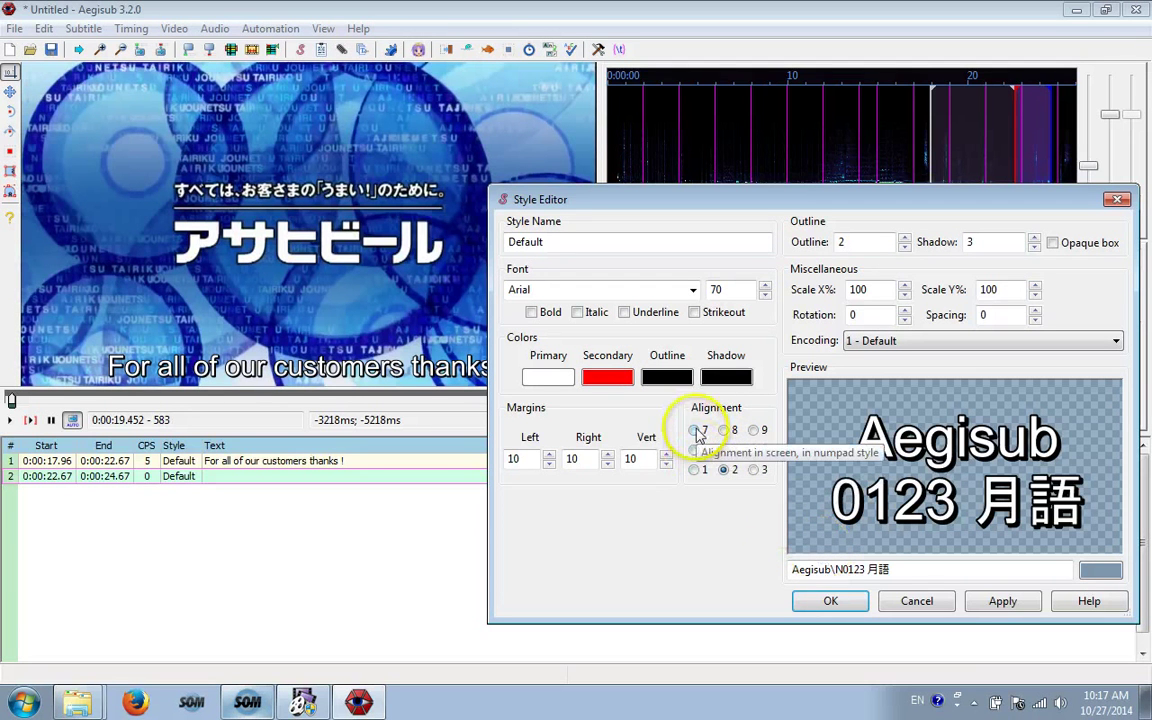
click(723, 430)
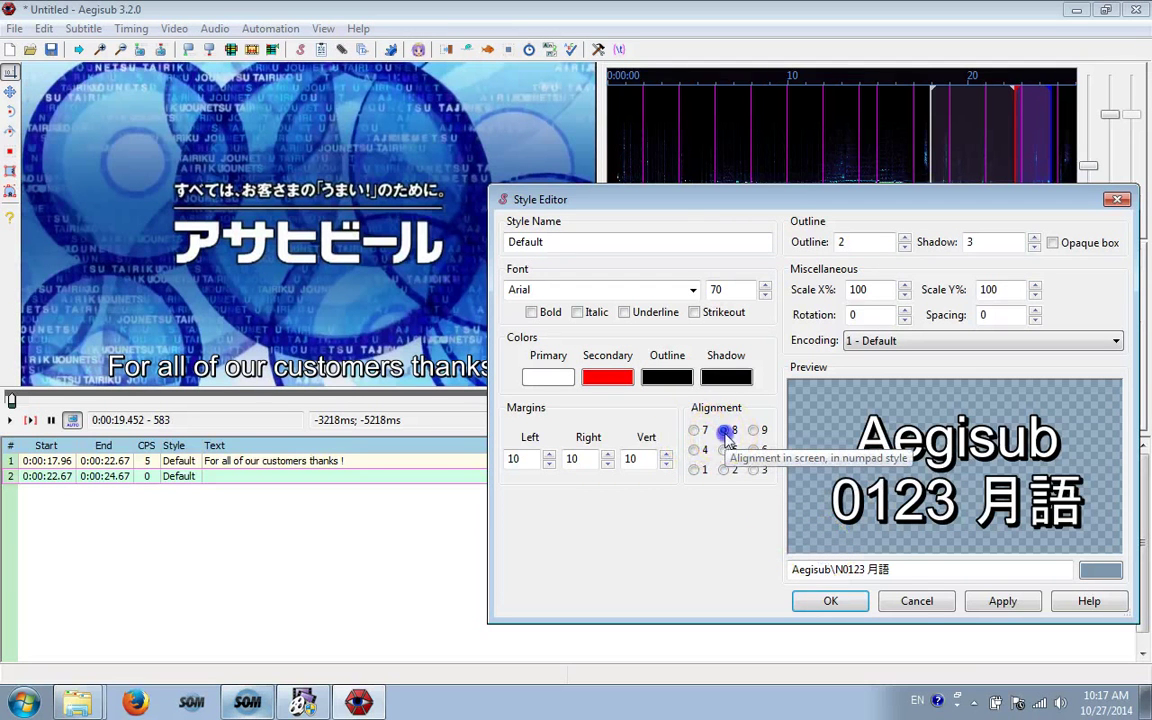
click(1002, 605)
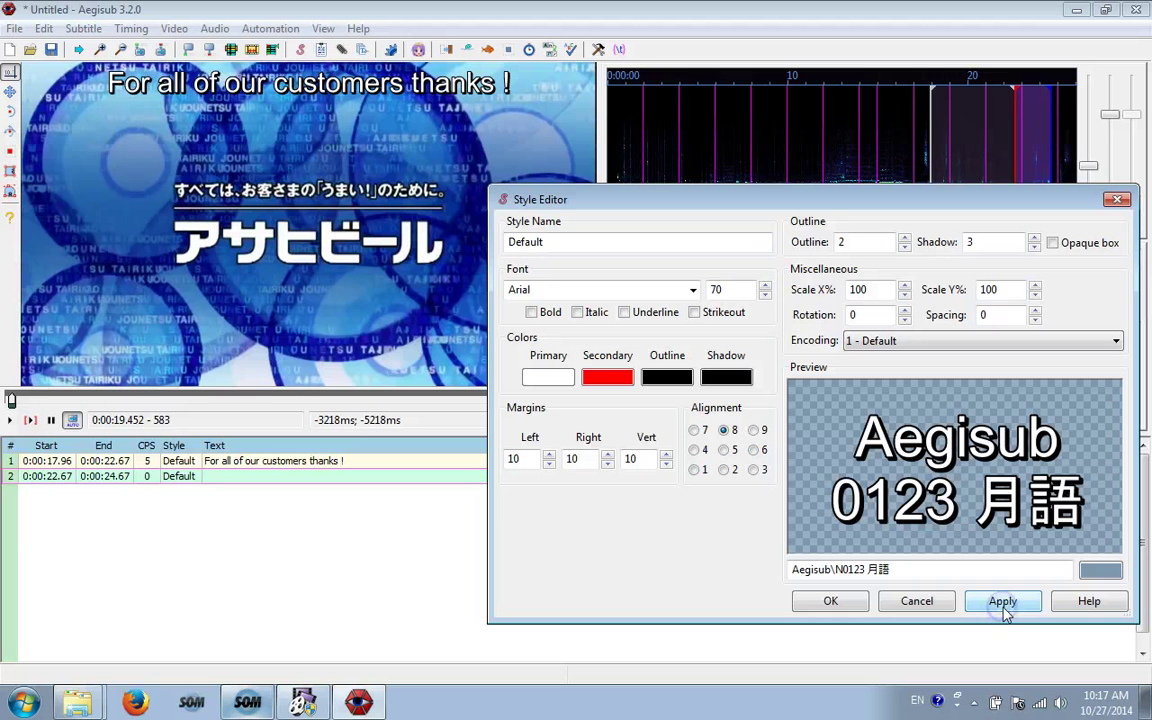
click(697, 472)
click(987, 608)
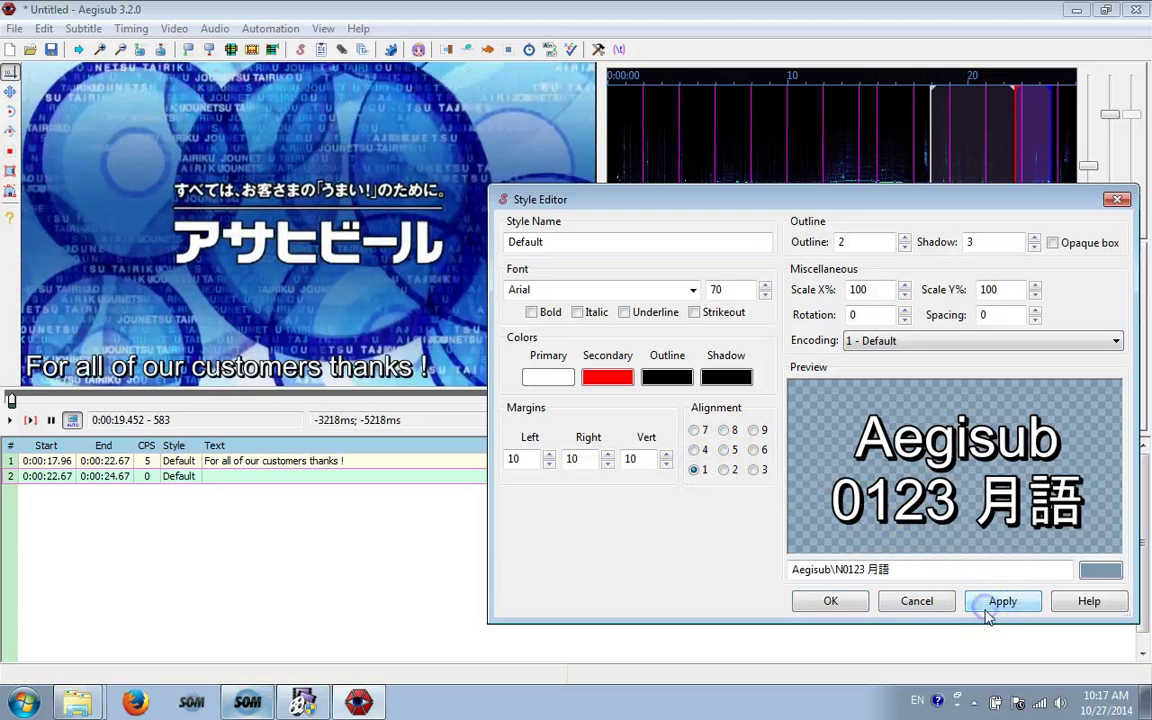
Step: Set alignment 2 (bottom centre), apply it and close the Style Editor
click(723, 470)
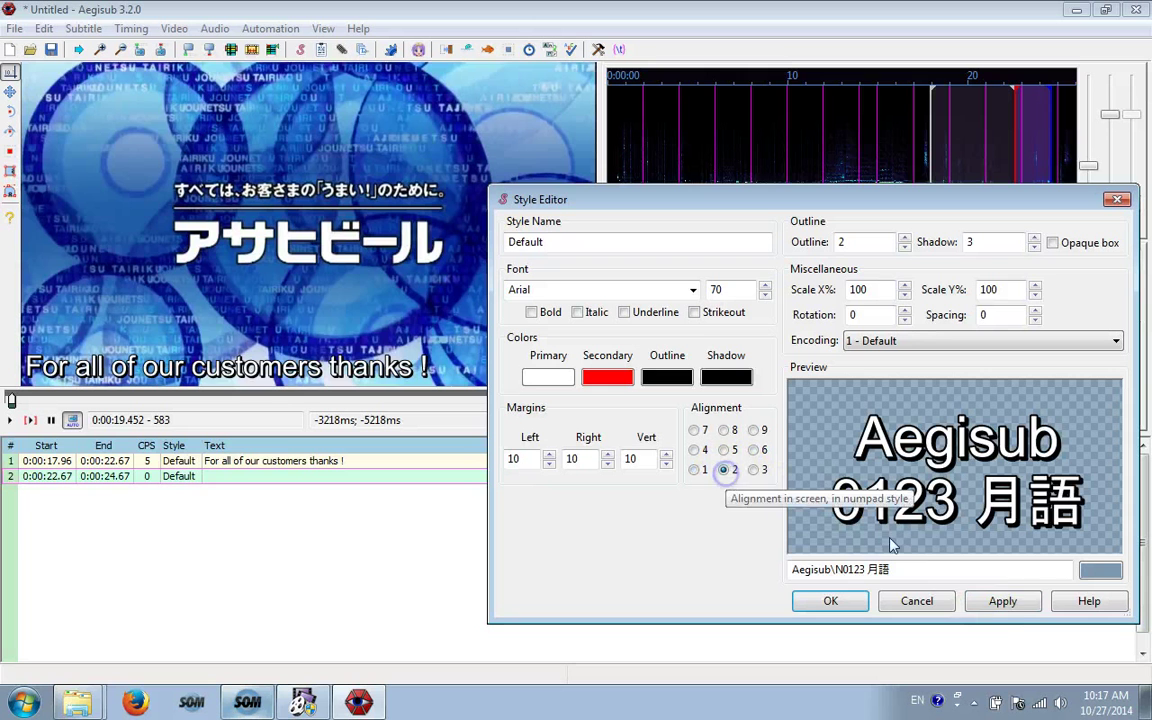
click(995, 598)
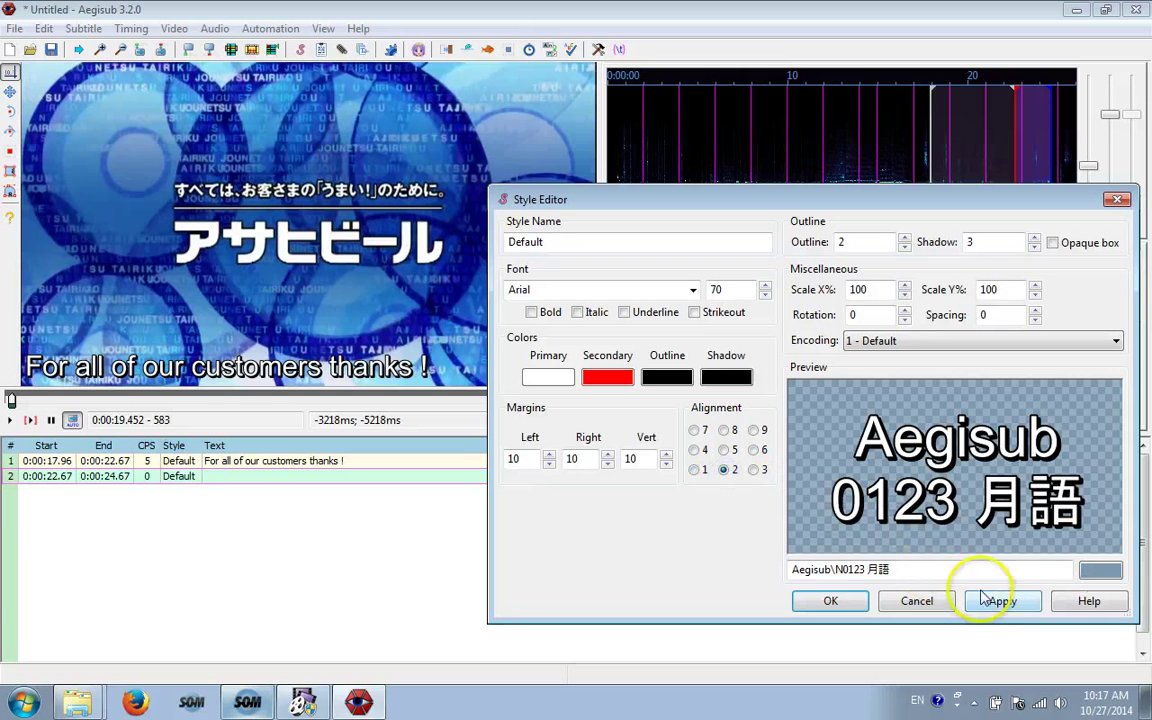
click(830, 602)
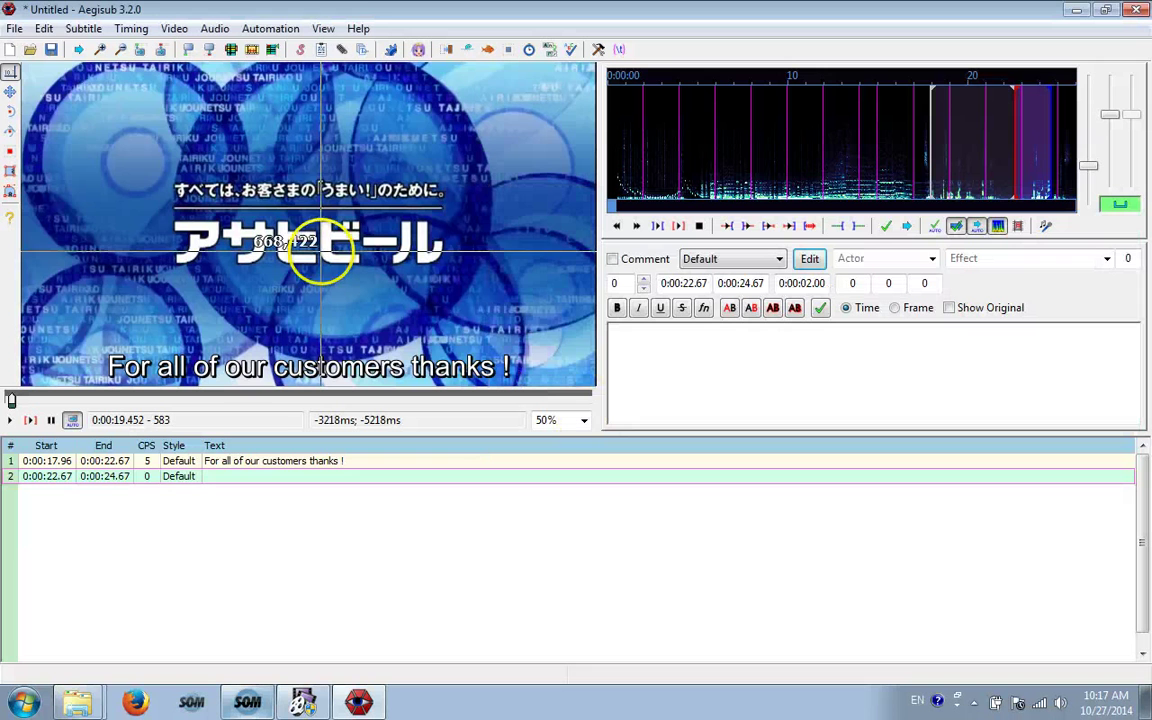
Step: Switch from Drag subtitles through Standard to the Scale subtitles on X and Y axes tool
click(8, 92)
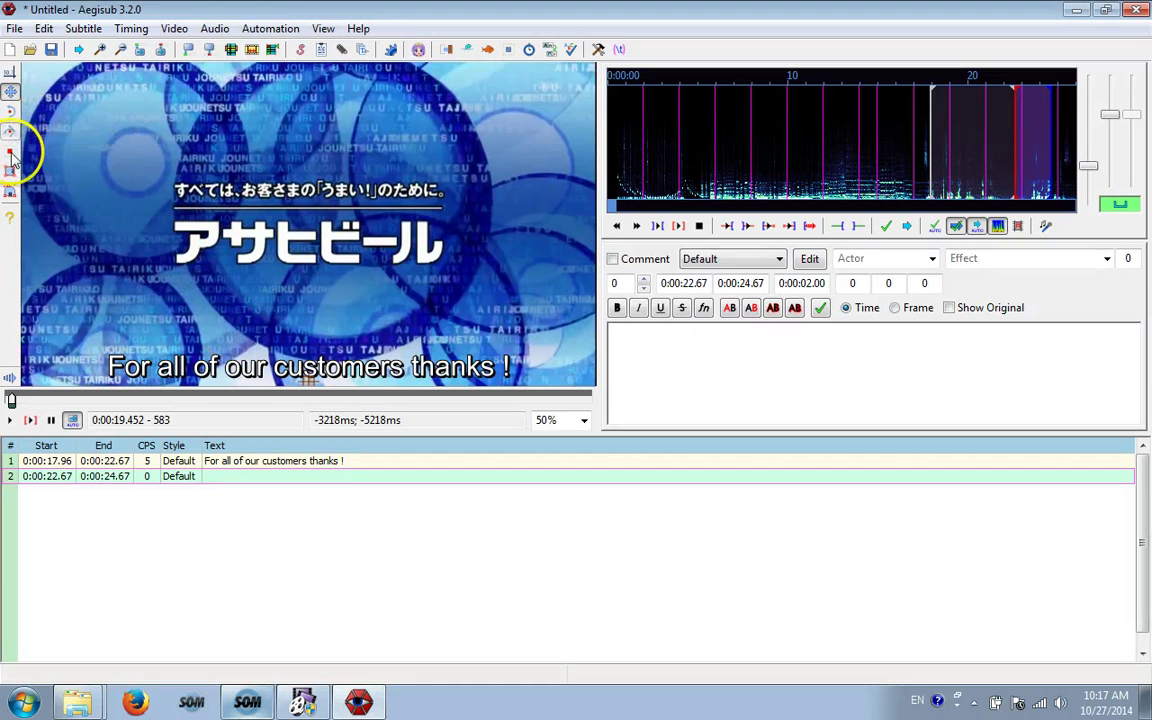
click(10, 73)
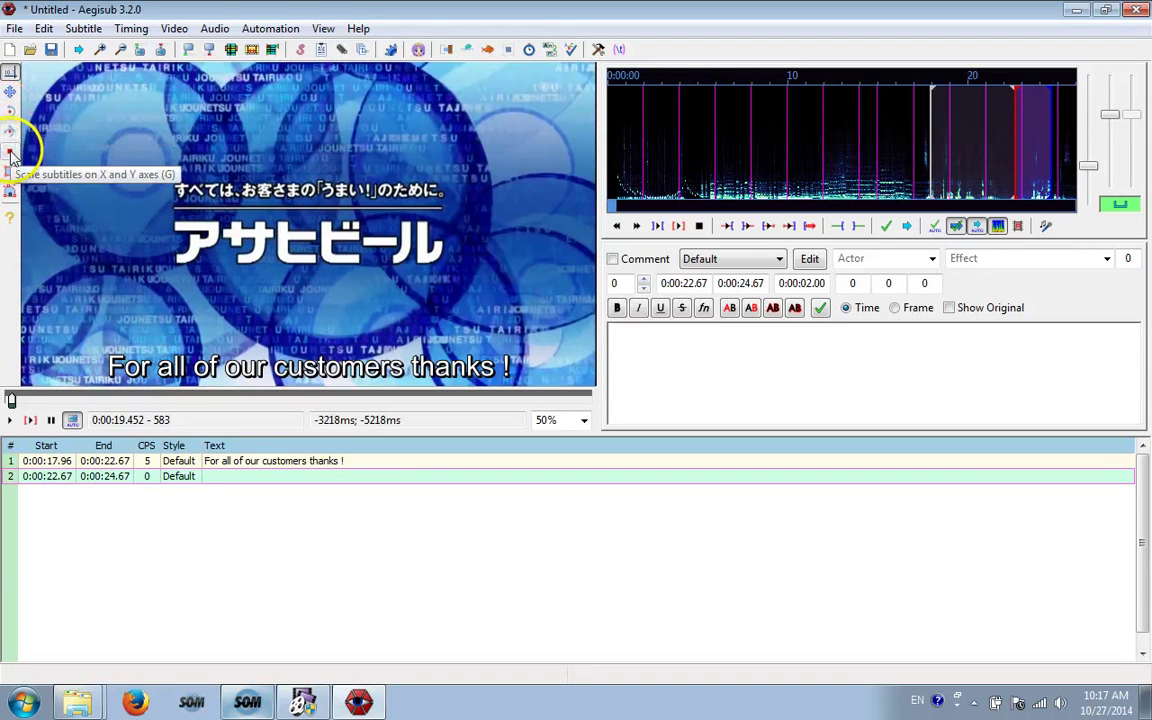
click(11, 152)
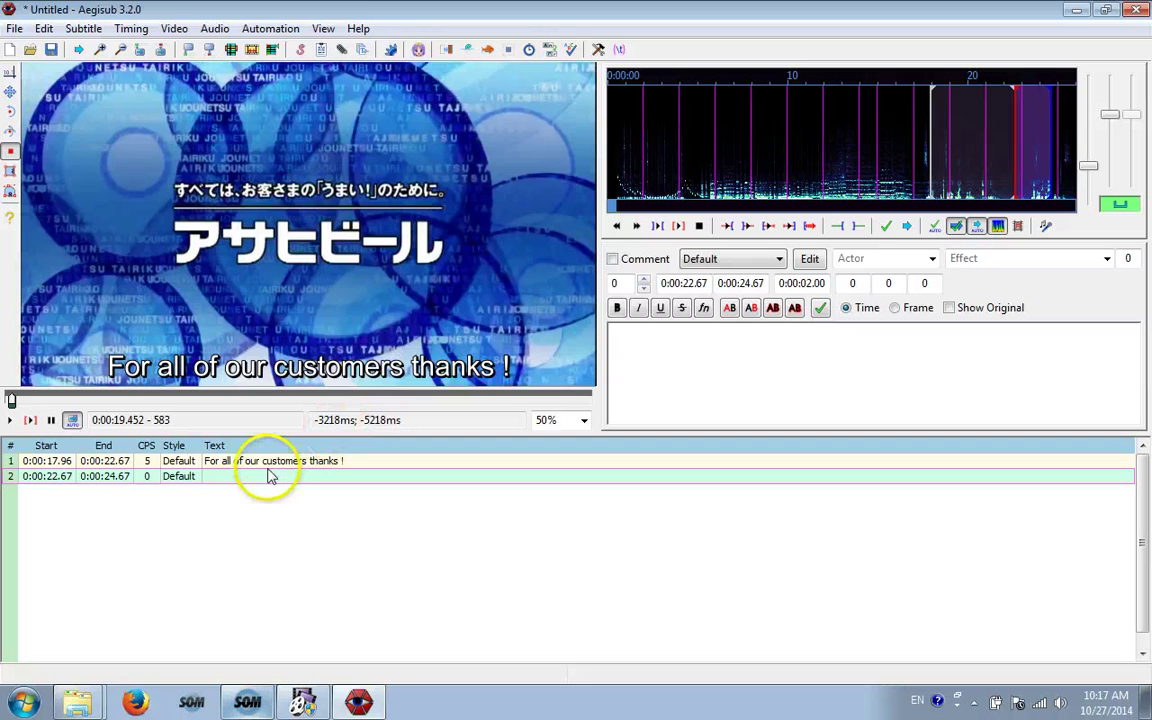
Step: Stretch the first subtitle line vertically to 180% height
click(238, 462)
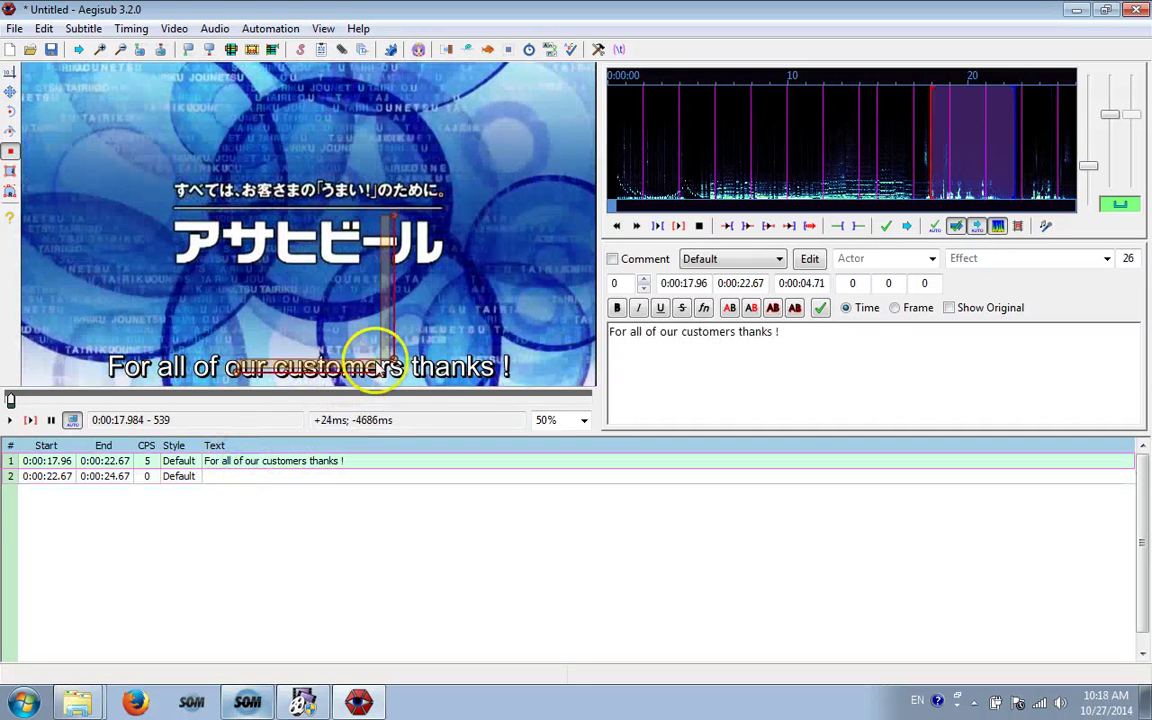
drag(373, 347, 396, 220)
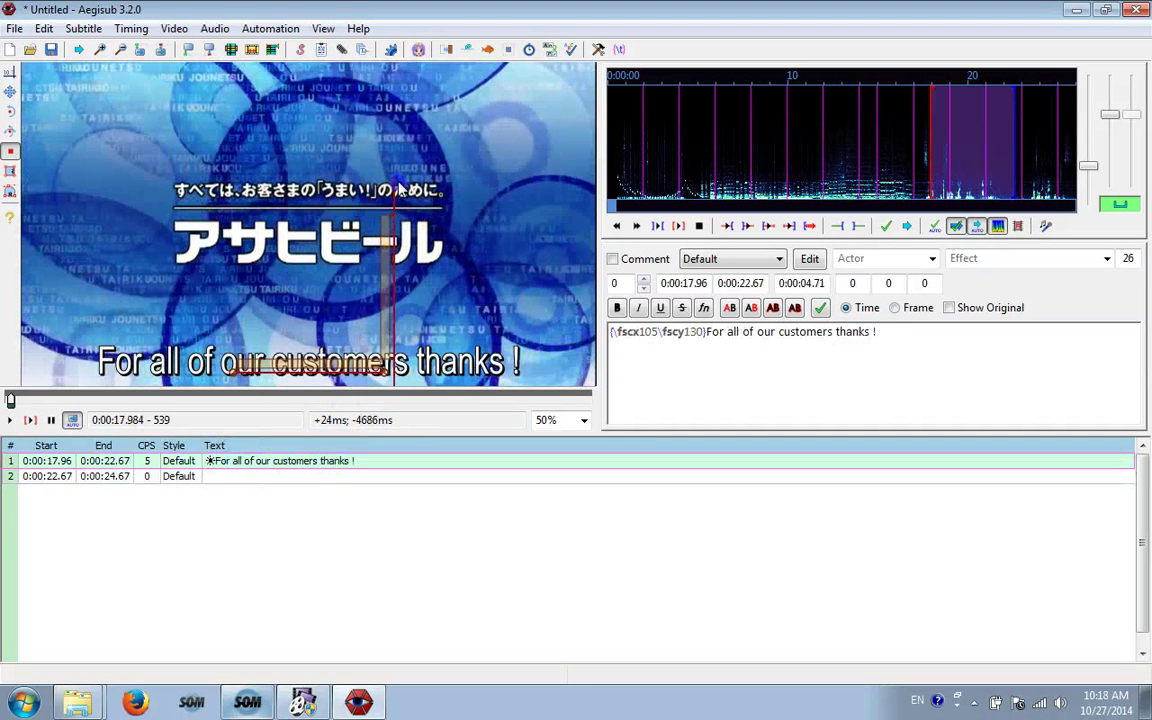
drag(397, 125, 393, 160)
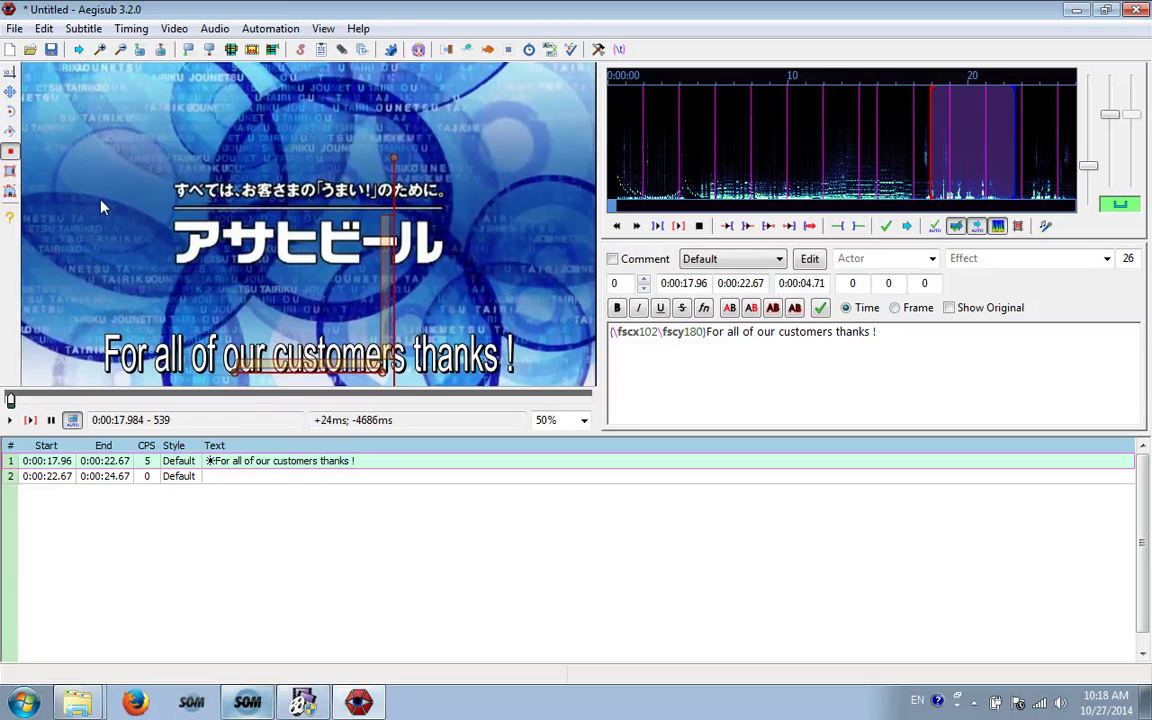
Step: Drag the first subtitle slightly higher on the video, to position (688,672)
click(10, 91)
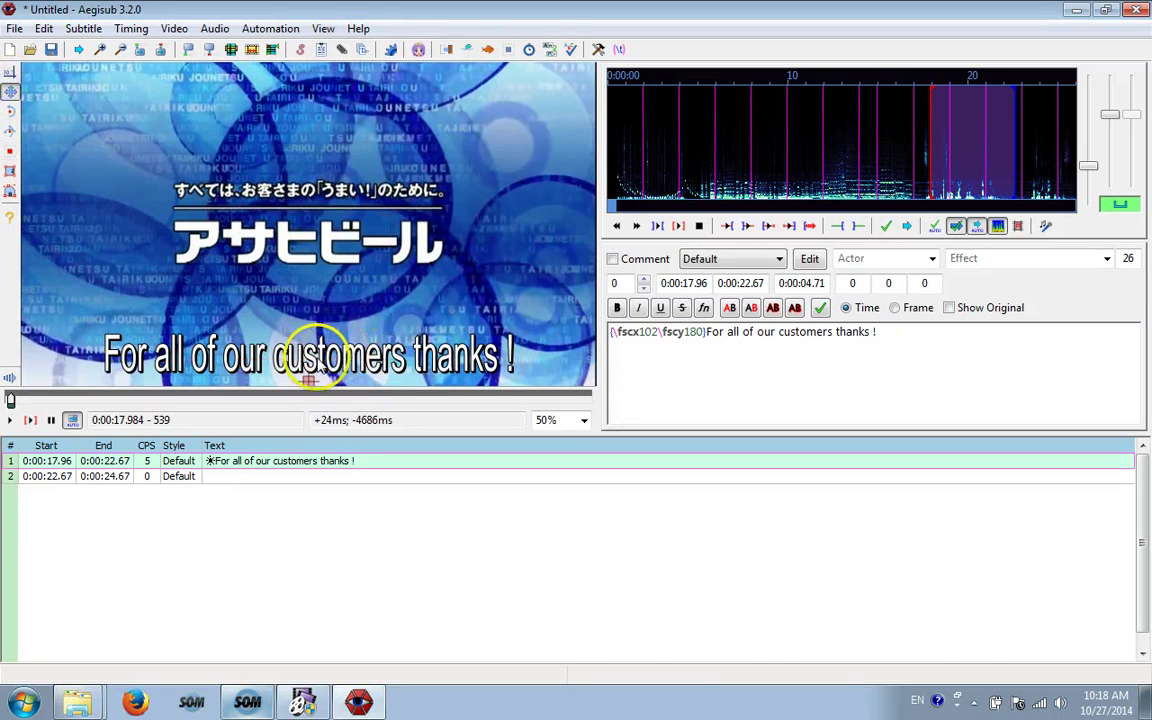
drag(308, 383, 330, 372)
click(334, 141)
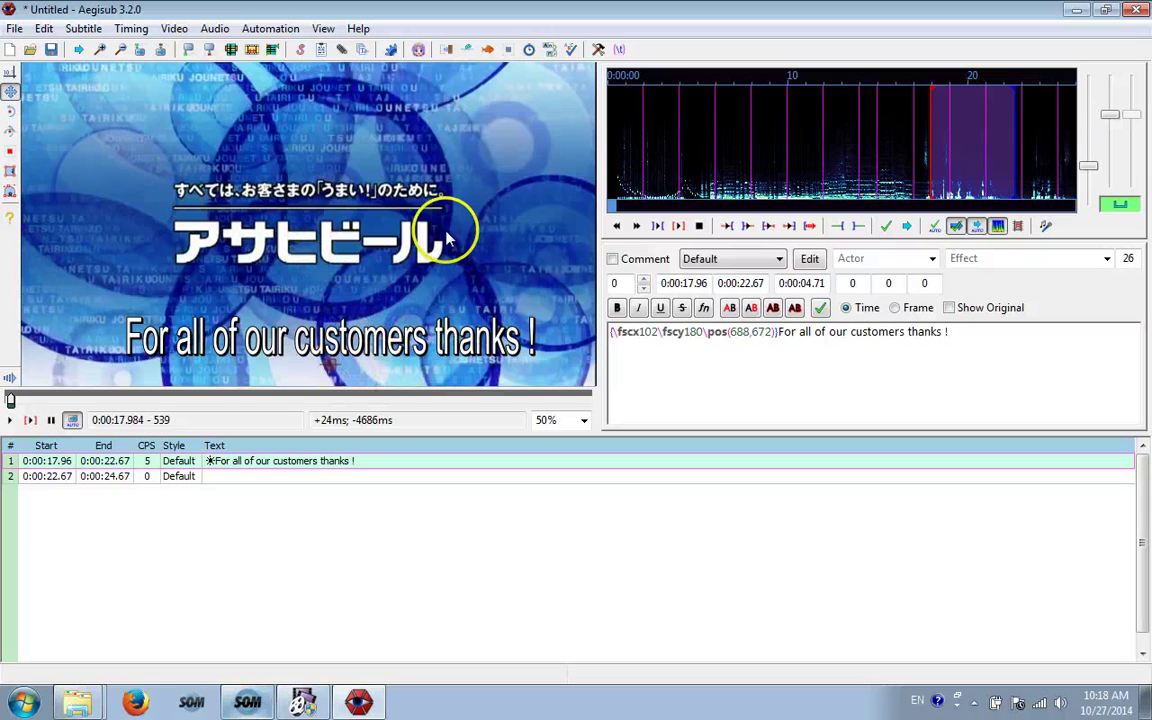
Step: Browse the Automation, Video/Audio and Timing menus without changing anything
click(268, 30)
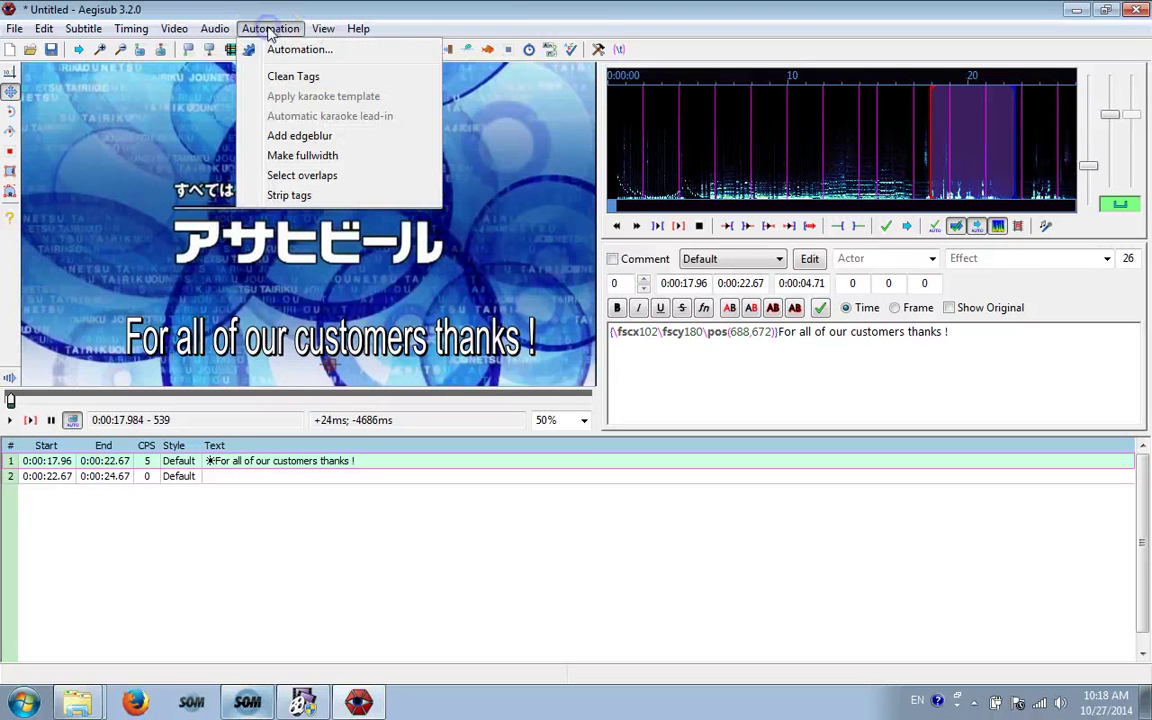
click(269, 28)
click(324, 28)
click(268, 30)
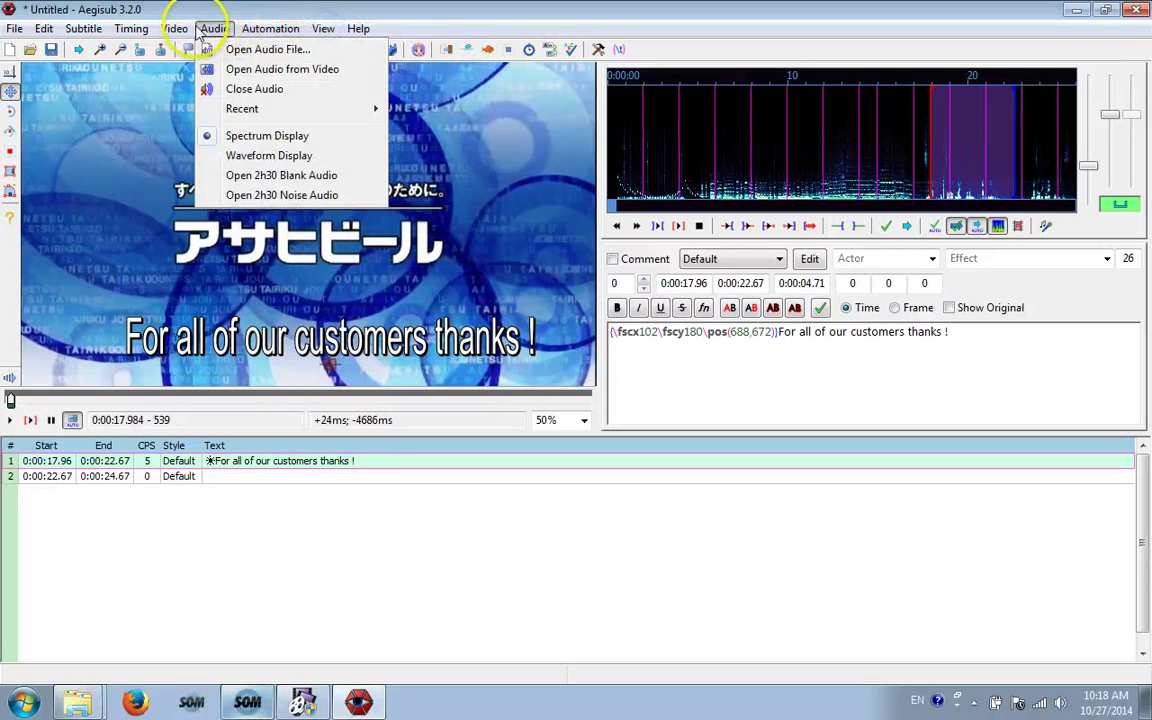
click(172, 28)
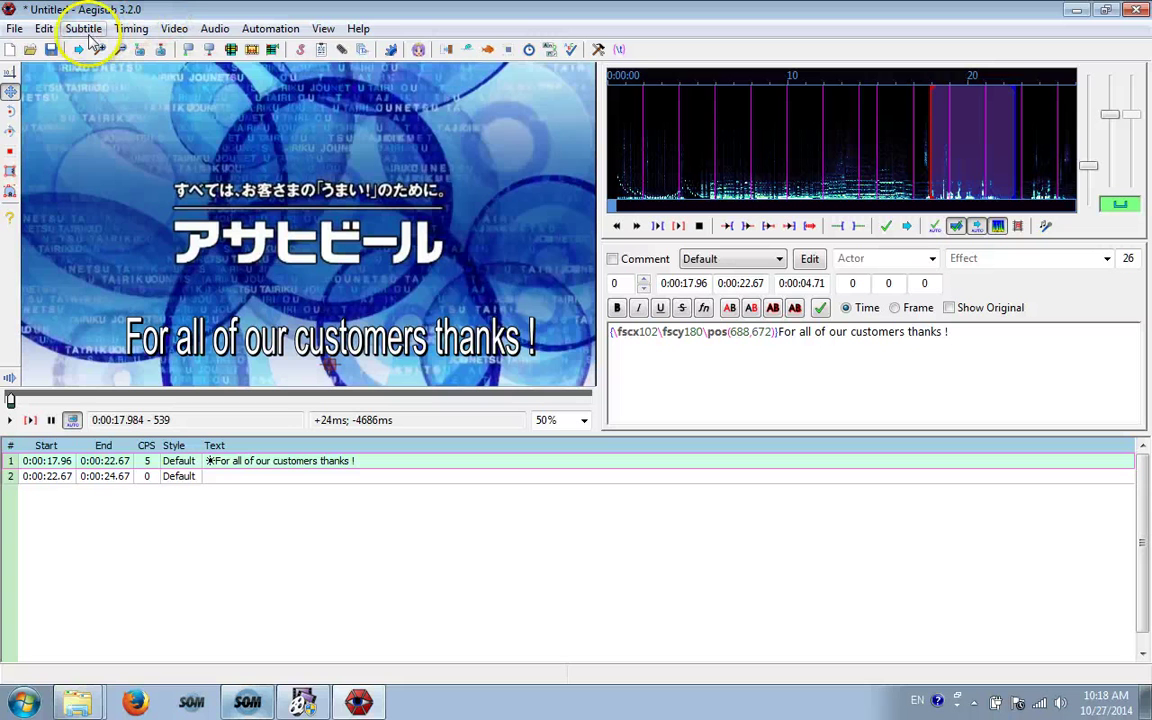
click(130, 30)
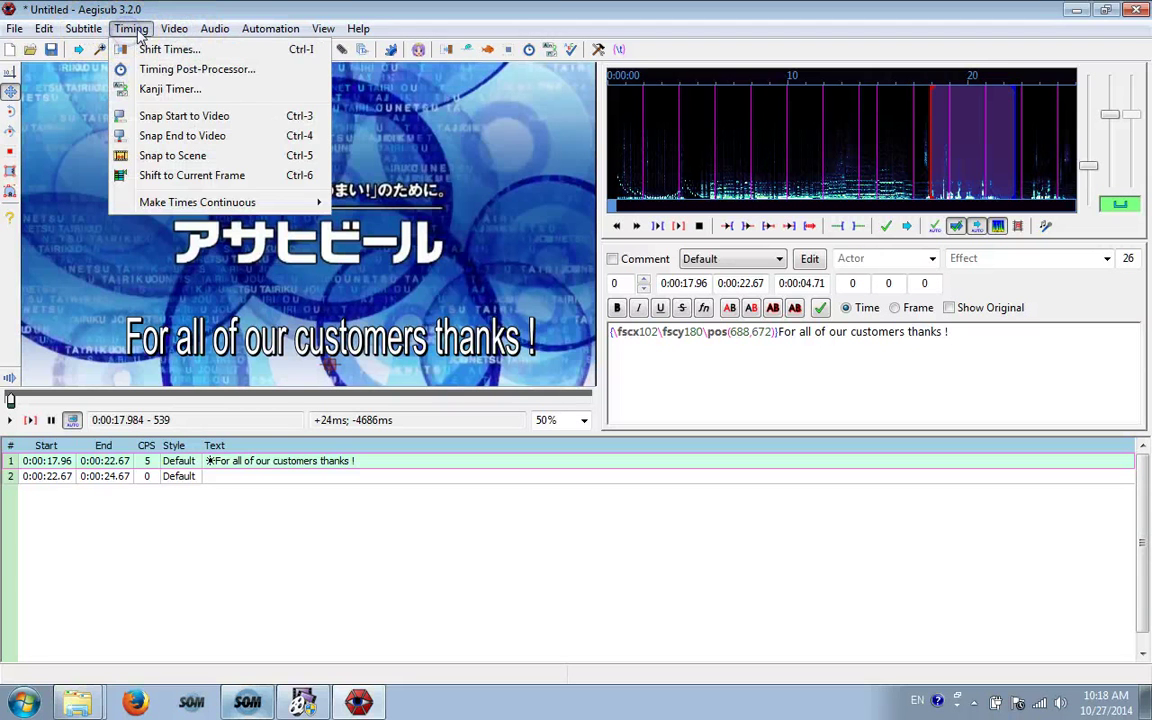
click(322, 112)
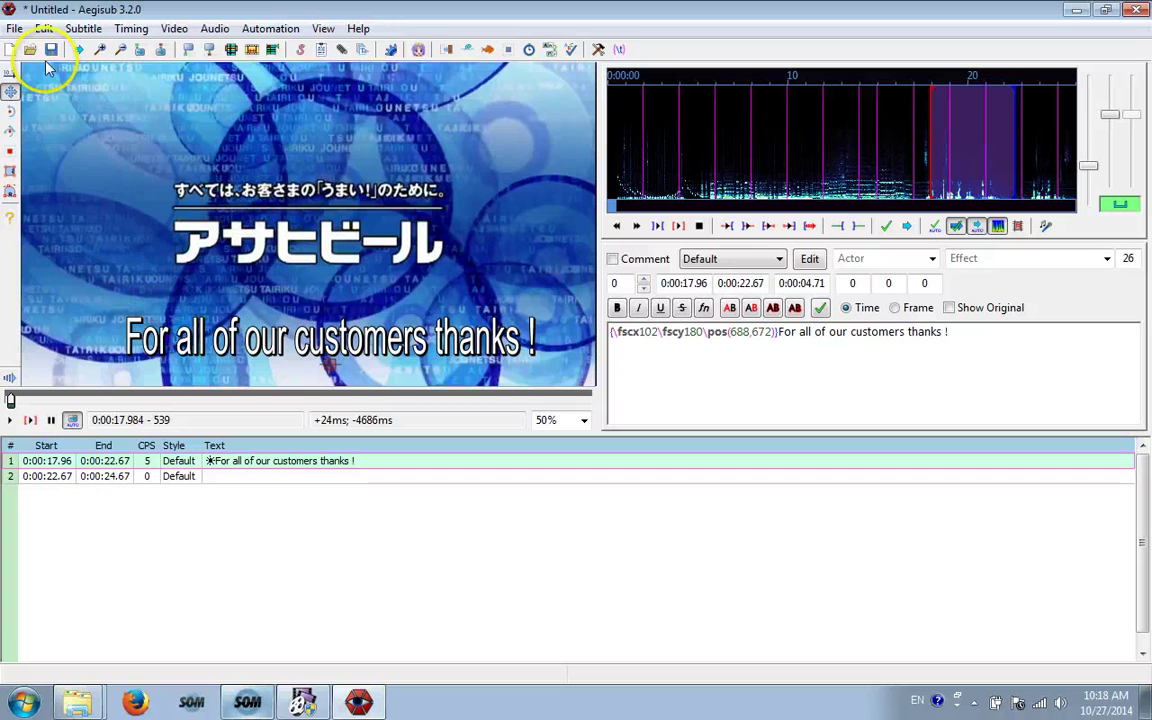
Step: Open makeup2 from the Desktop, discarding changes to the untitled script
click(14, 28)
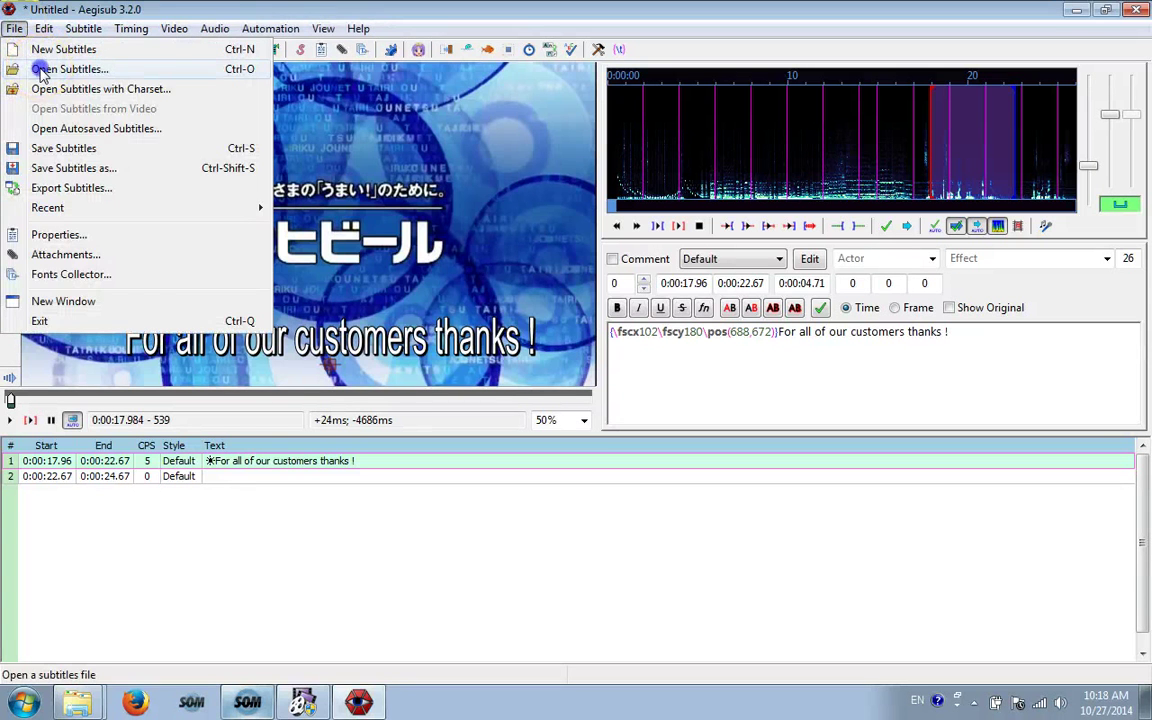
click(40, 70)
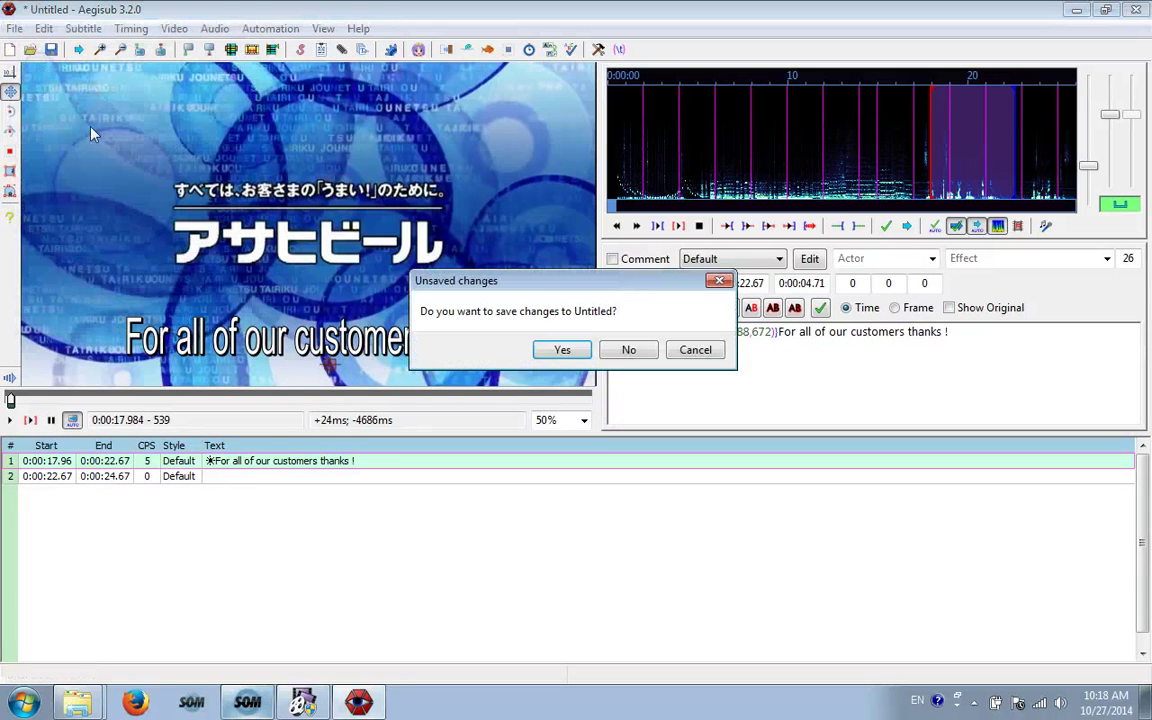
click(628, 352)
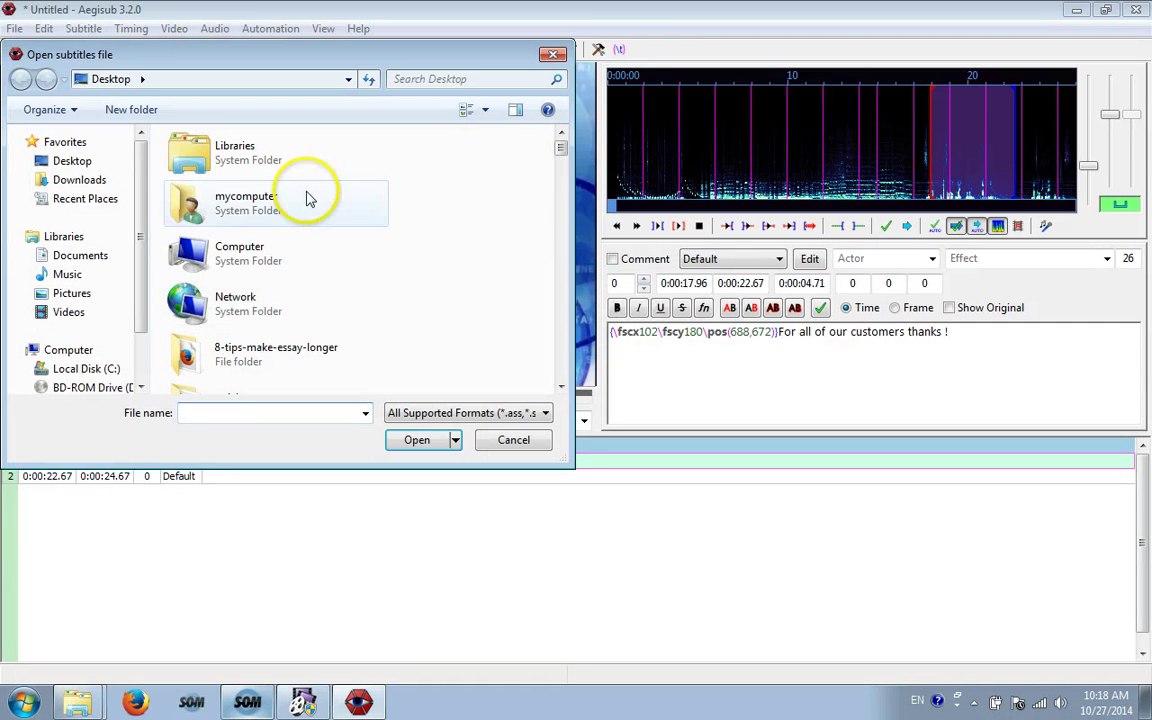
click(268, 222)
text(makeup2)
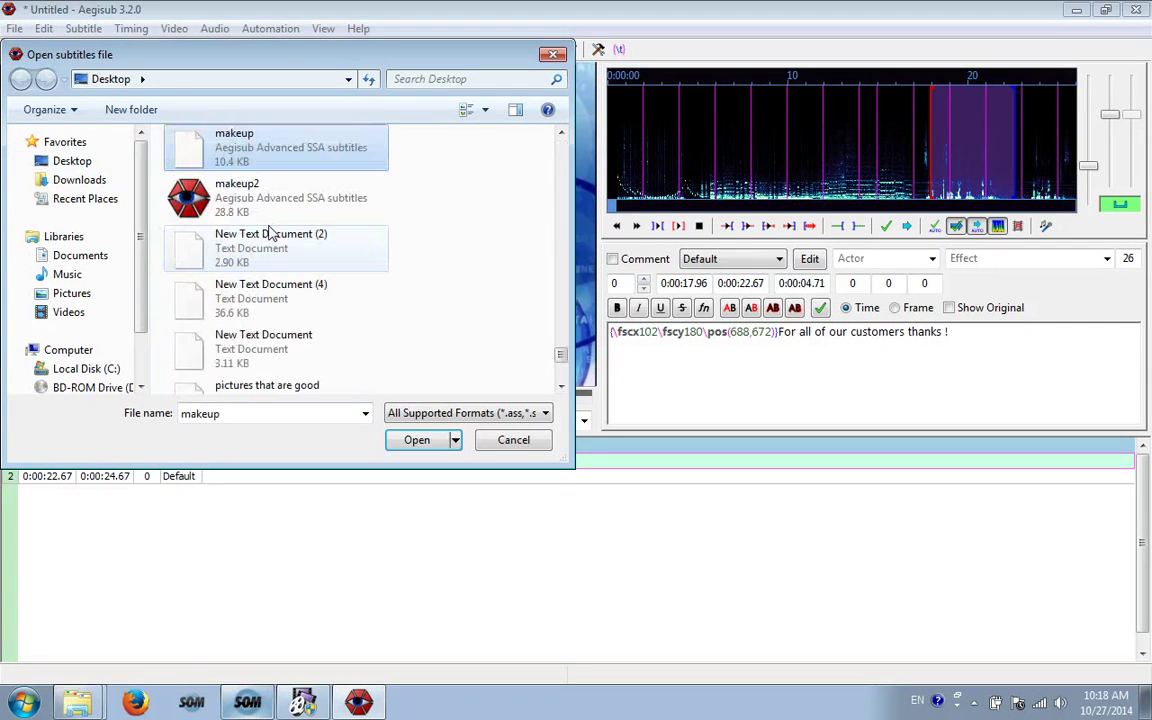
click(397, 440)
click(415, 440)
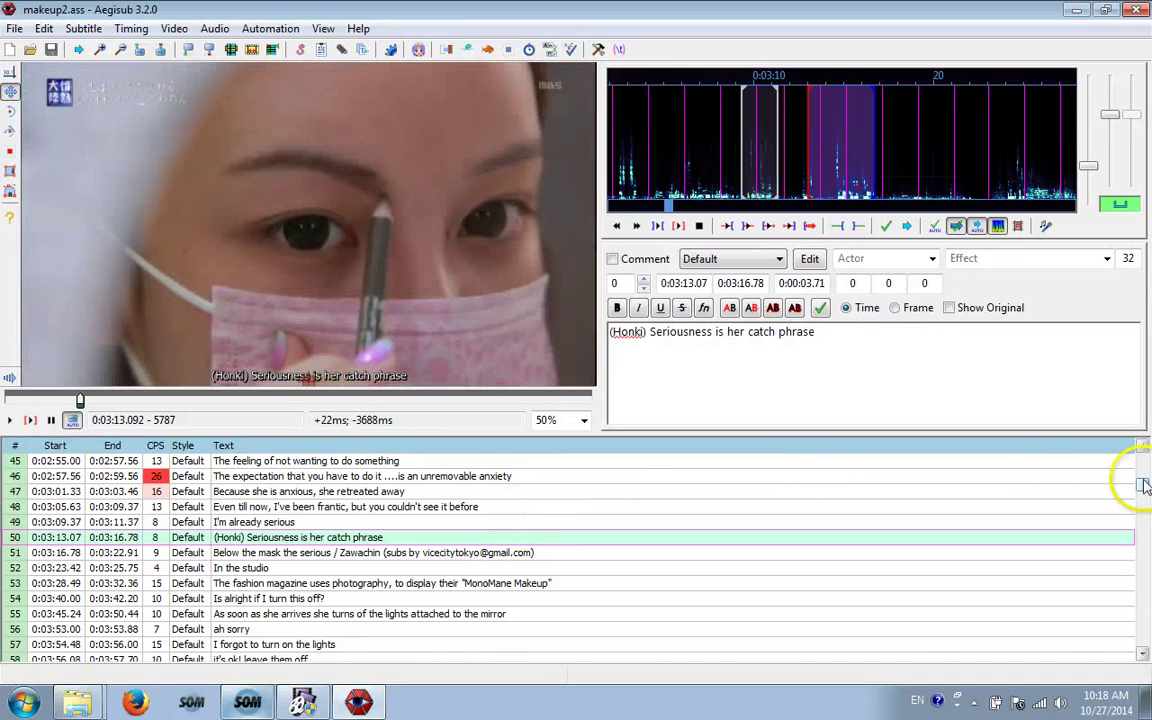
scroll(1146, 486, up, 2)
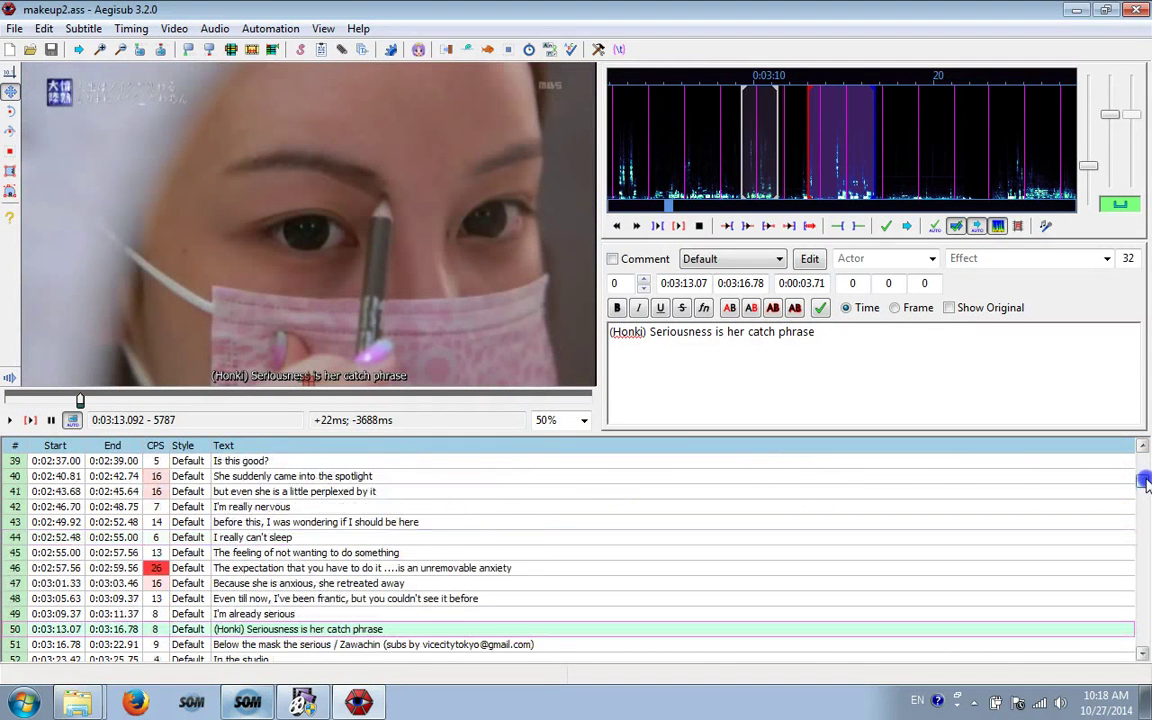
drag(1146, 483, 1146, 566)
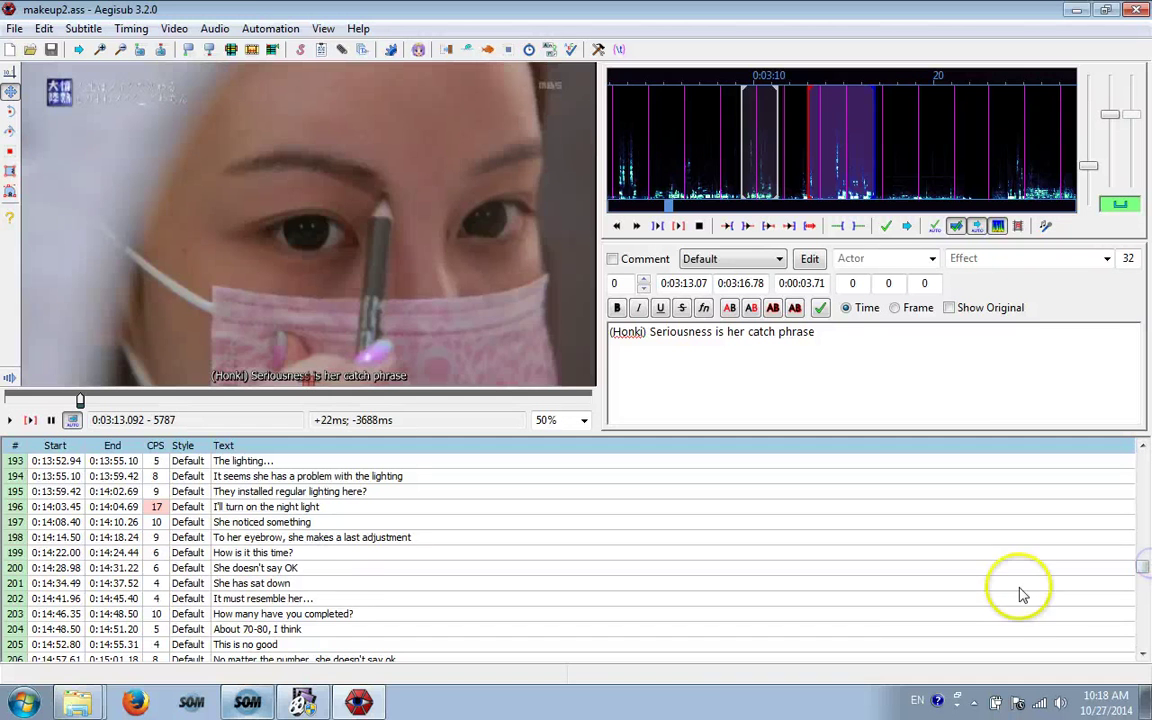
click(909, 615)
click(943, 644)
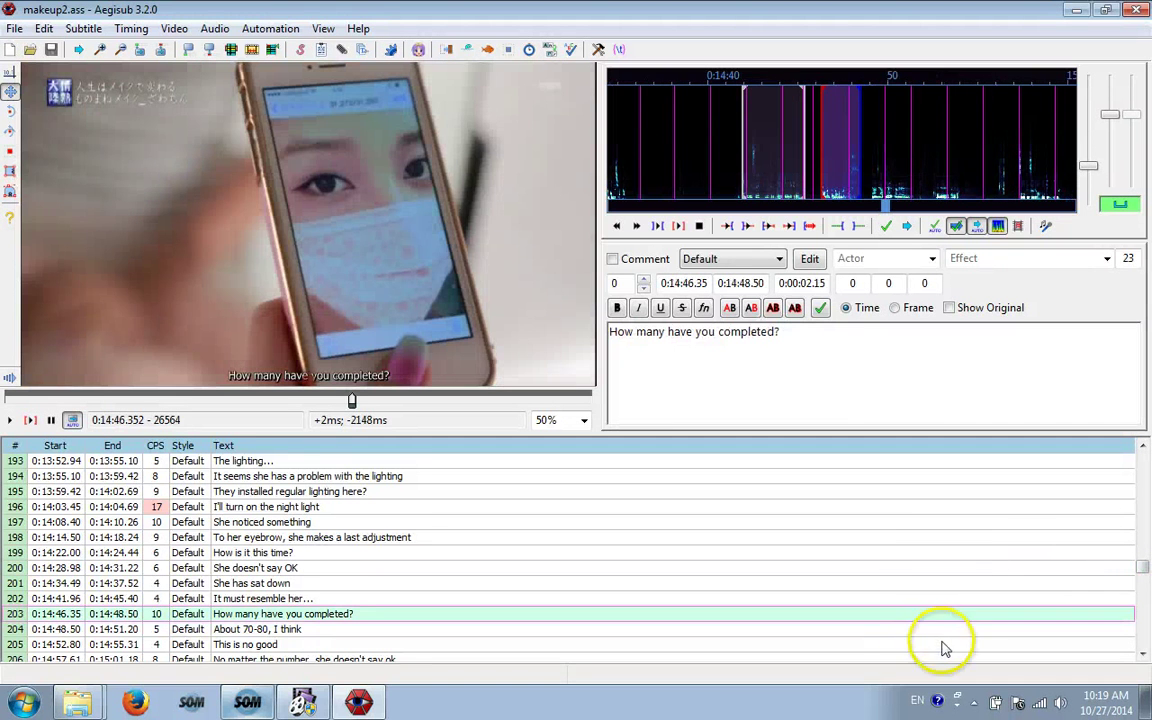
click(1069, 592)
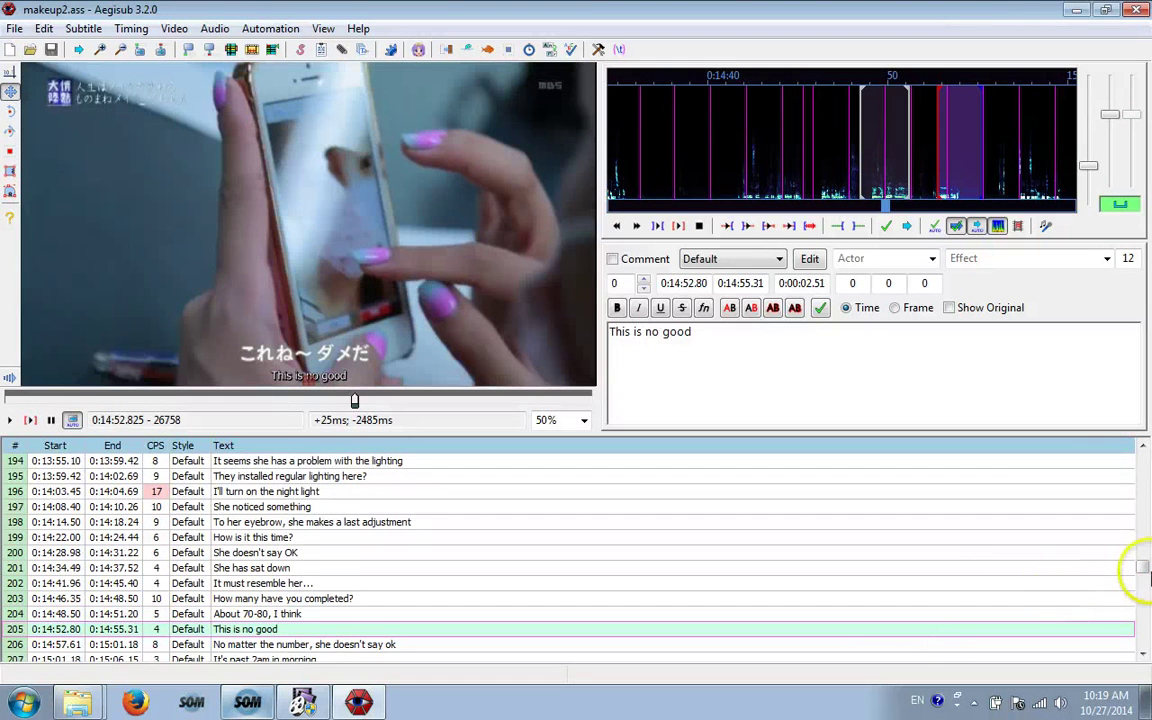
drag(1140, 568, 1141, 590)
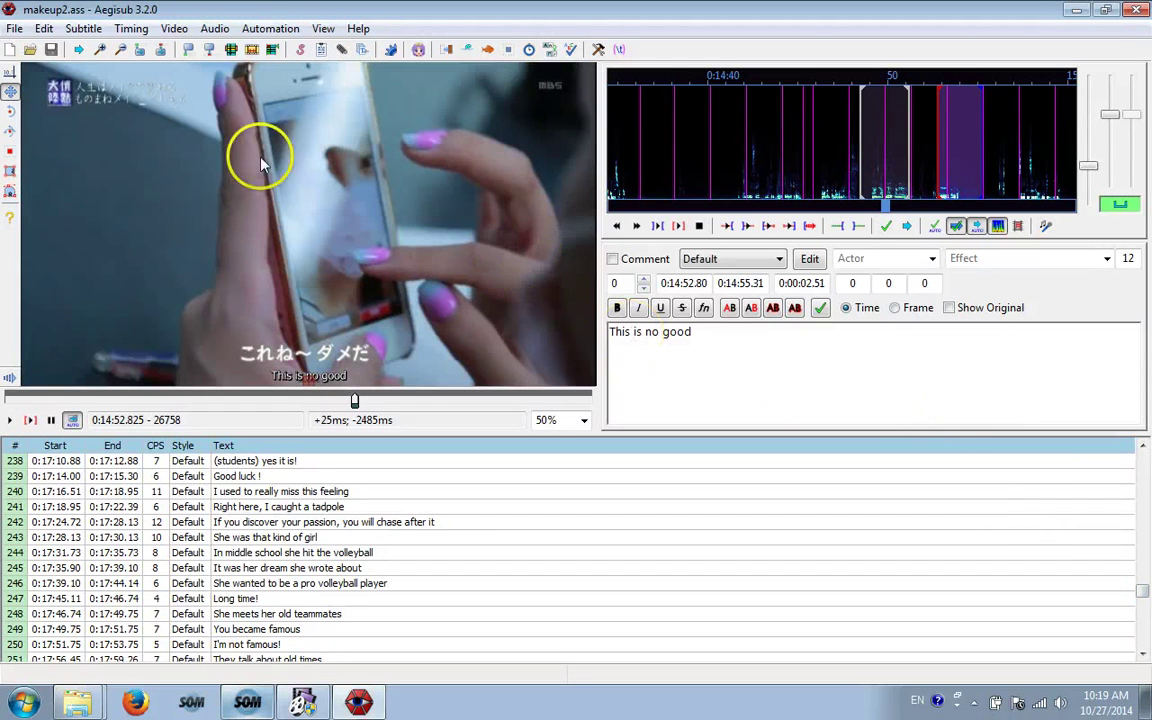
click(16, 32)
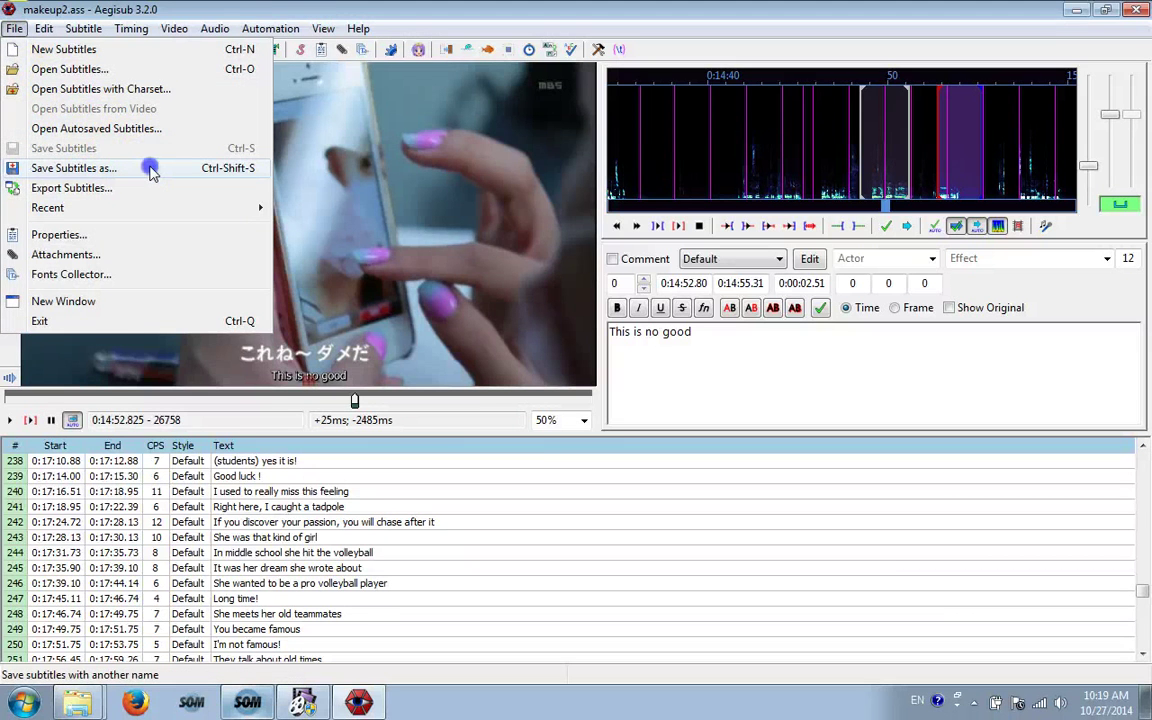
click(150, 170)
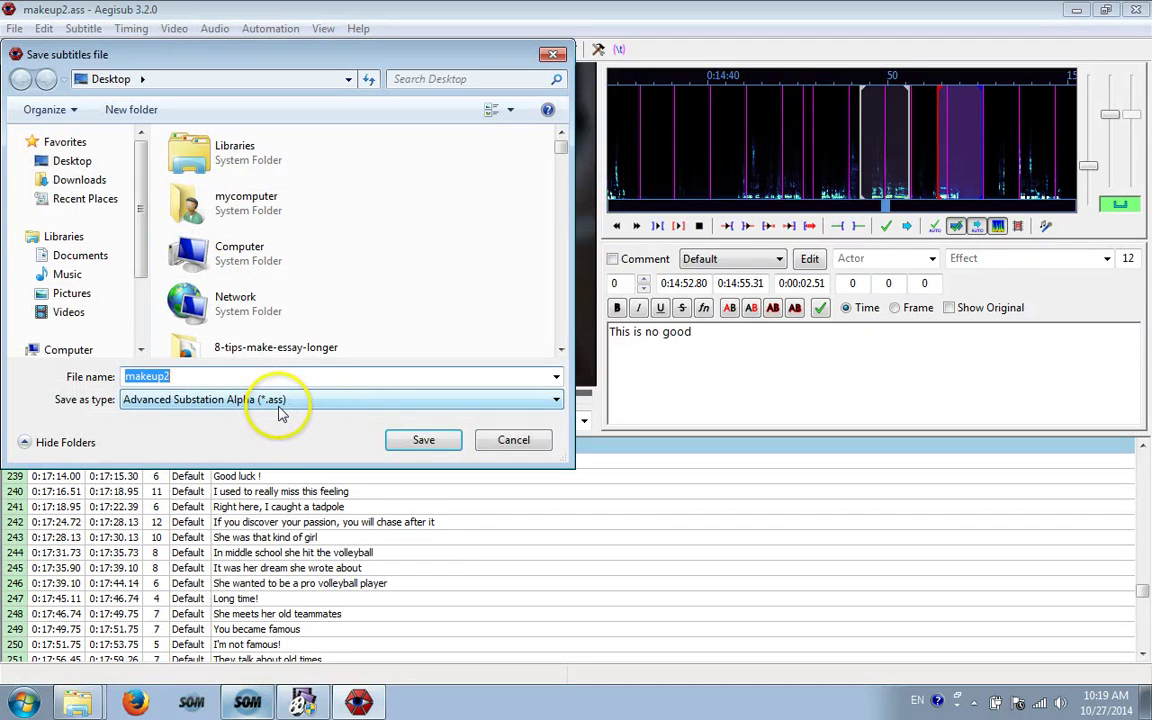
click(514, 444)
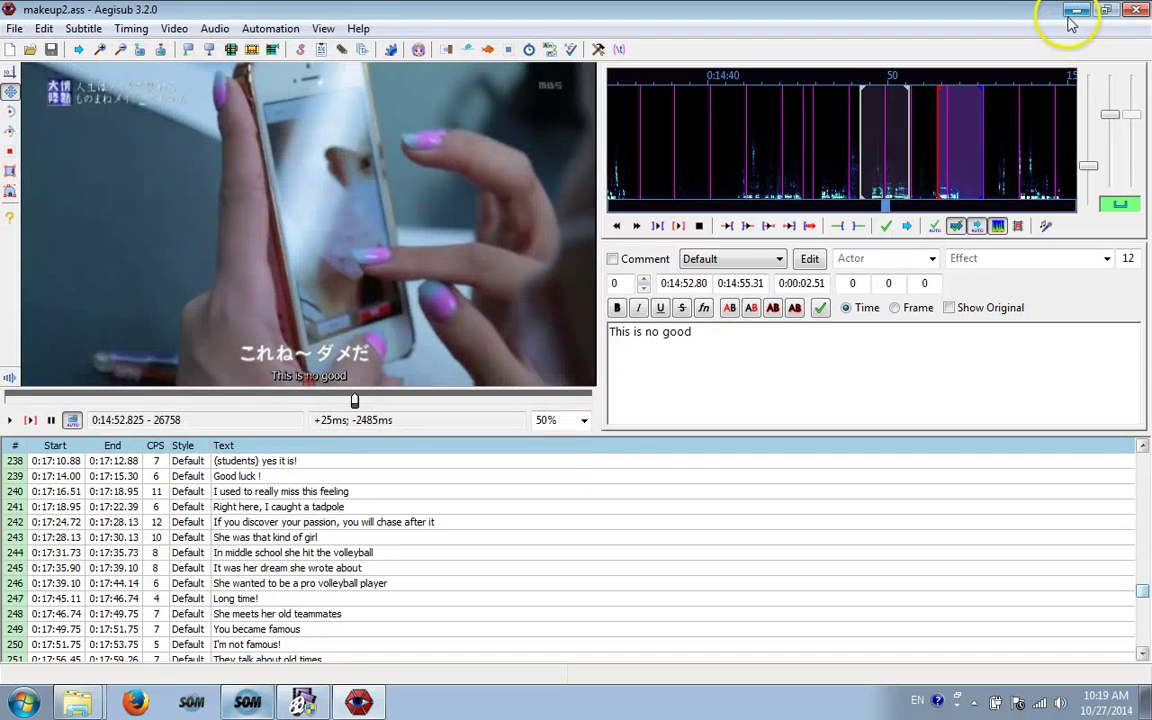
Step: Bring XviD4PSP forward and start opening a video file, then cancel
click(303, 703)
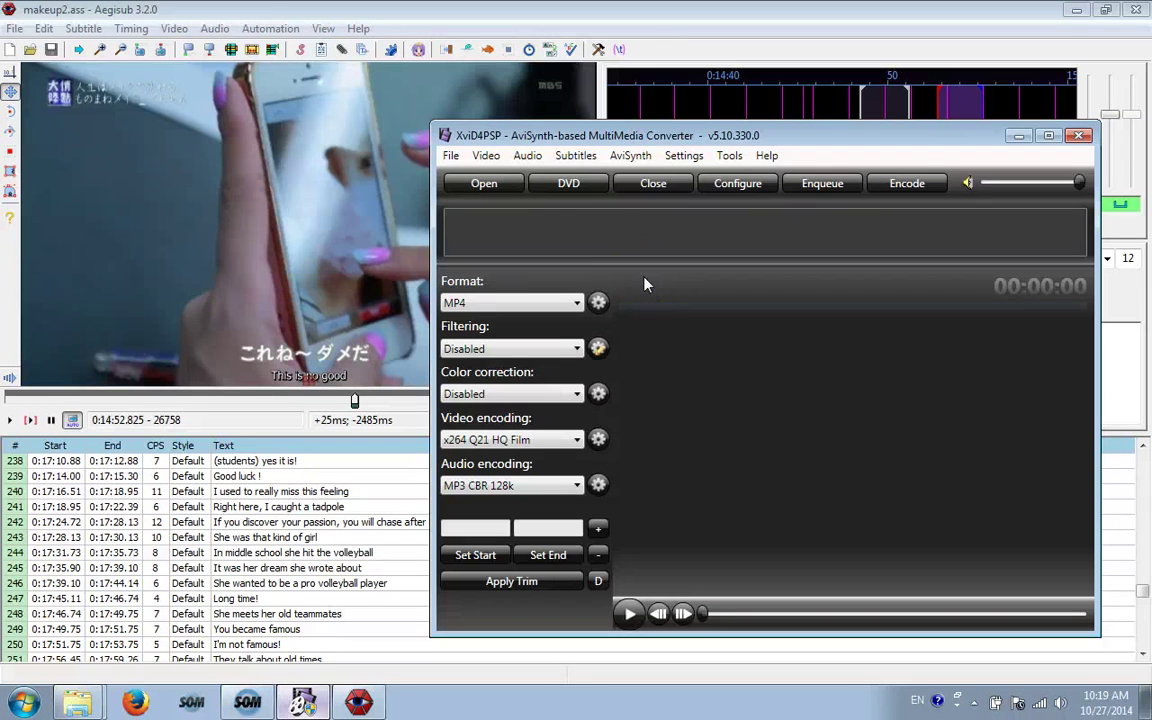
click(452, 158)
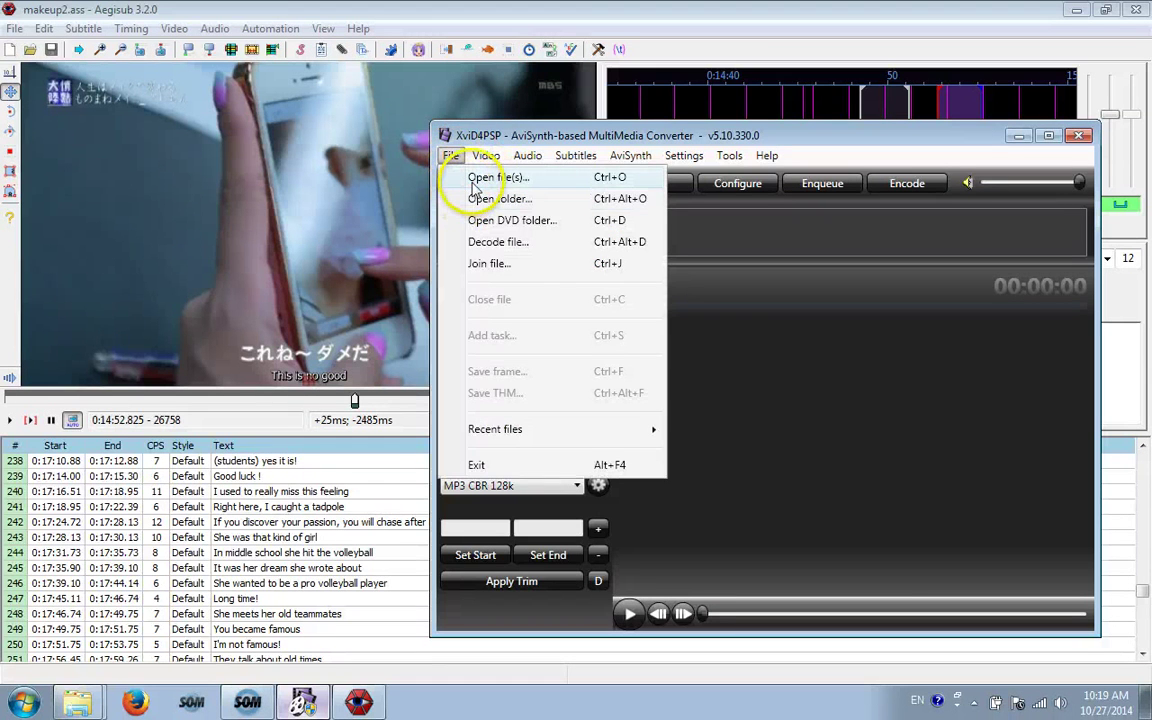
click(476, 180)
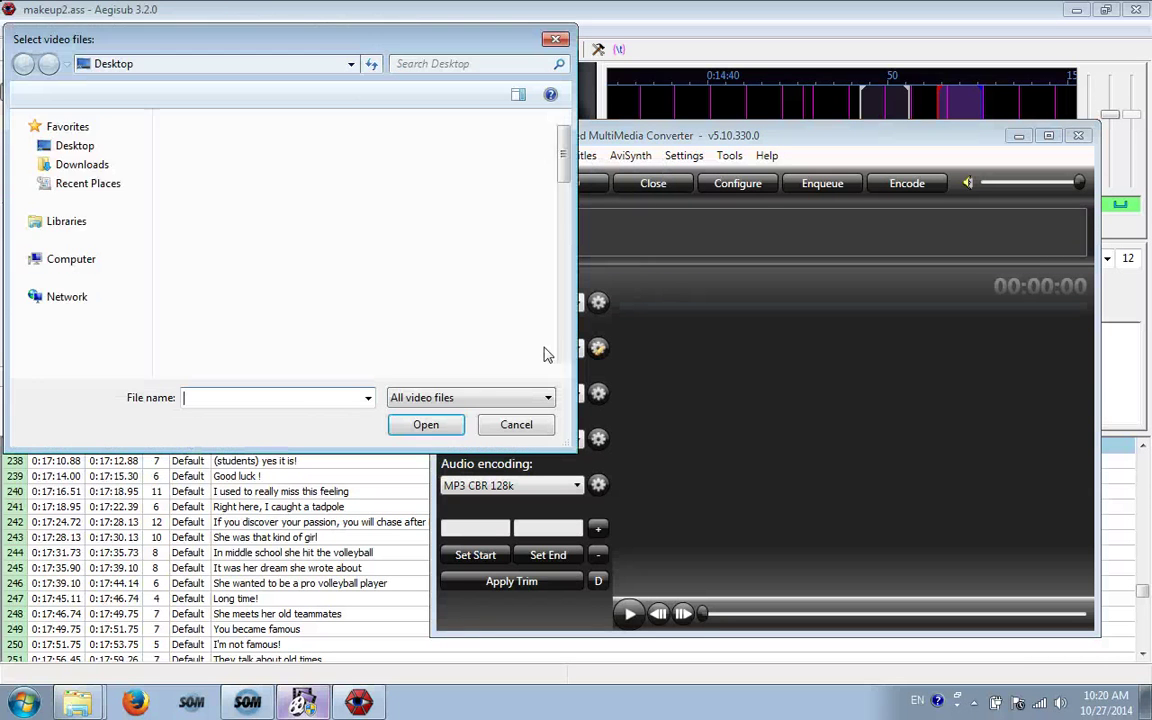
click(516, 424)
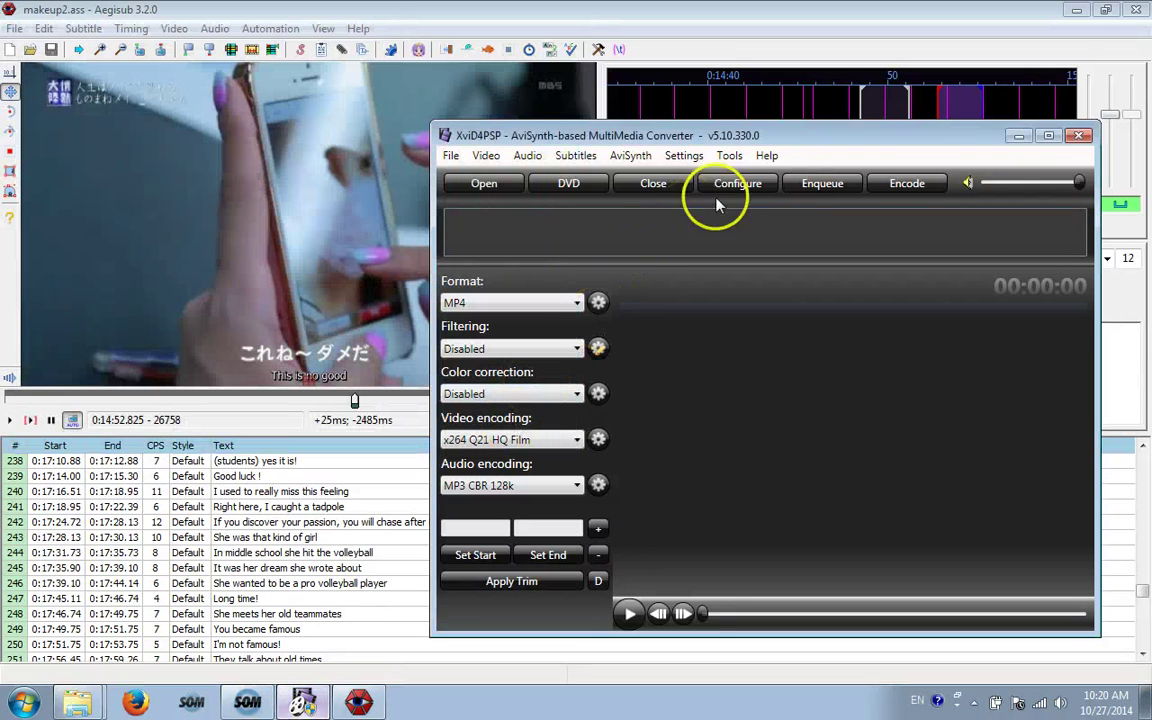
Step: Check the Subtitles menu's option to add a subtitle file, then close it
click(576, 157)
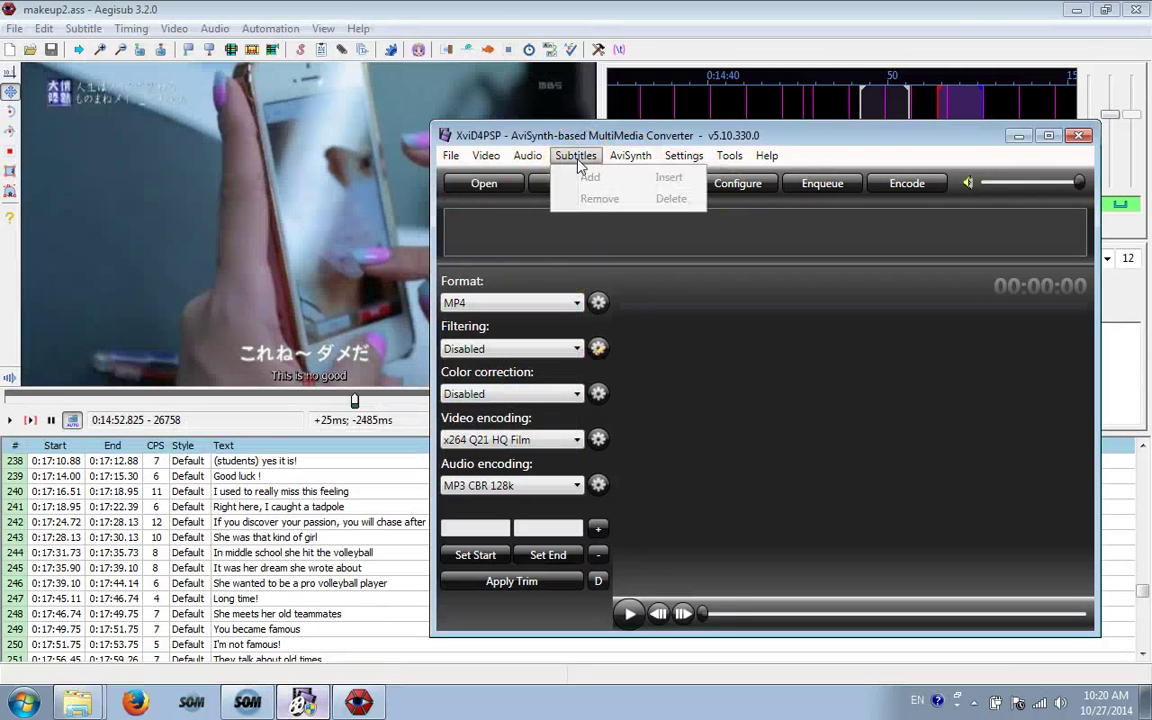
click(587, 184)
click(597, 136)
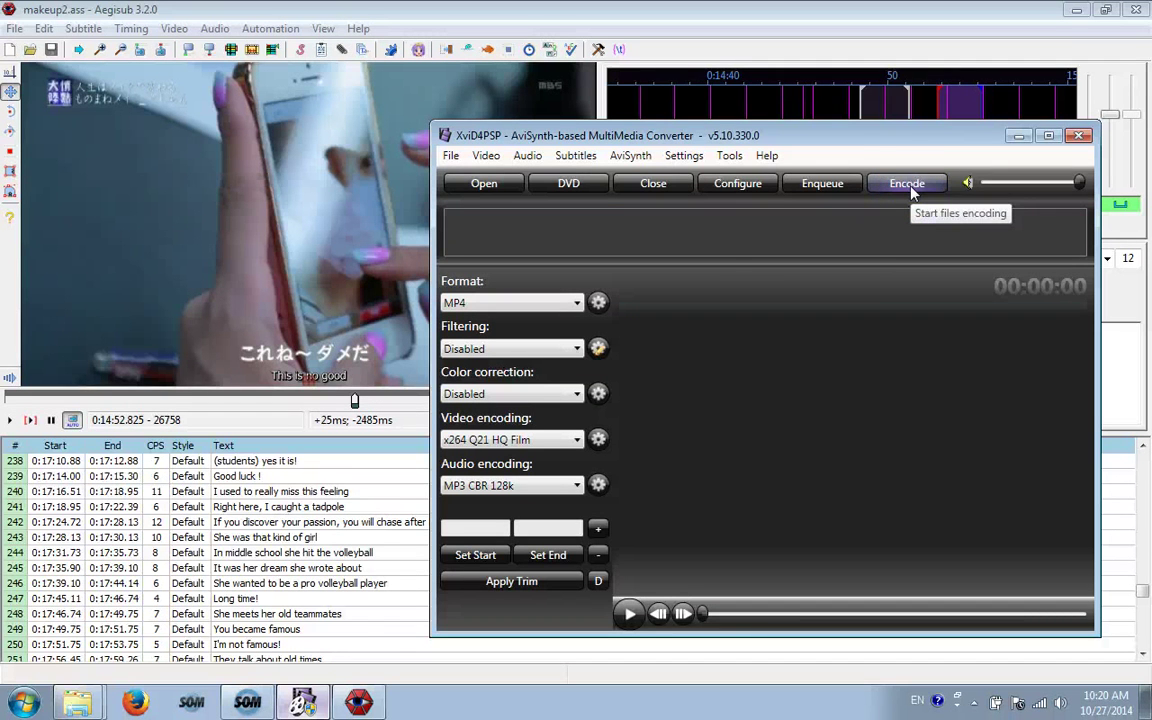
click(886, 163)
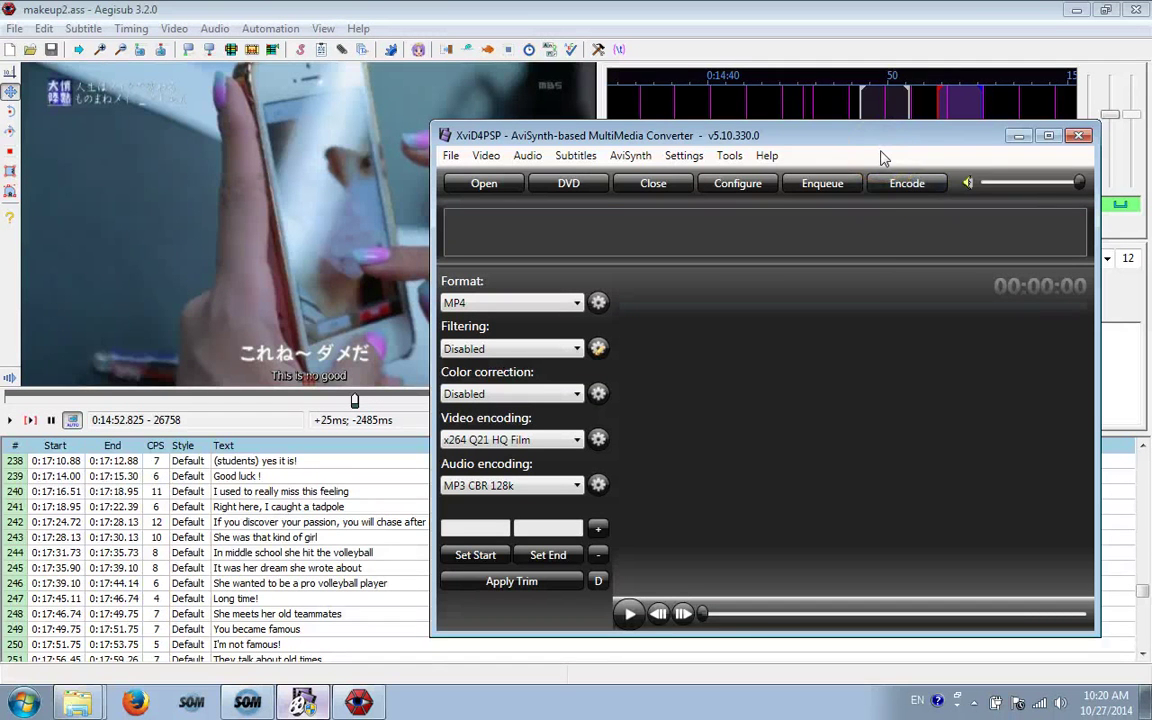
click(869, 165)
click(716, 402)
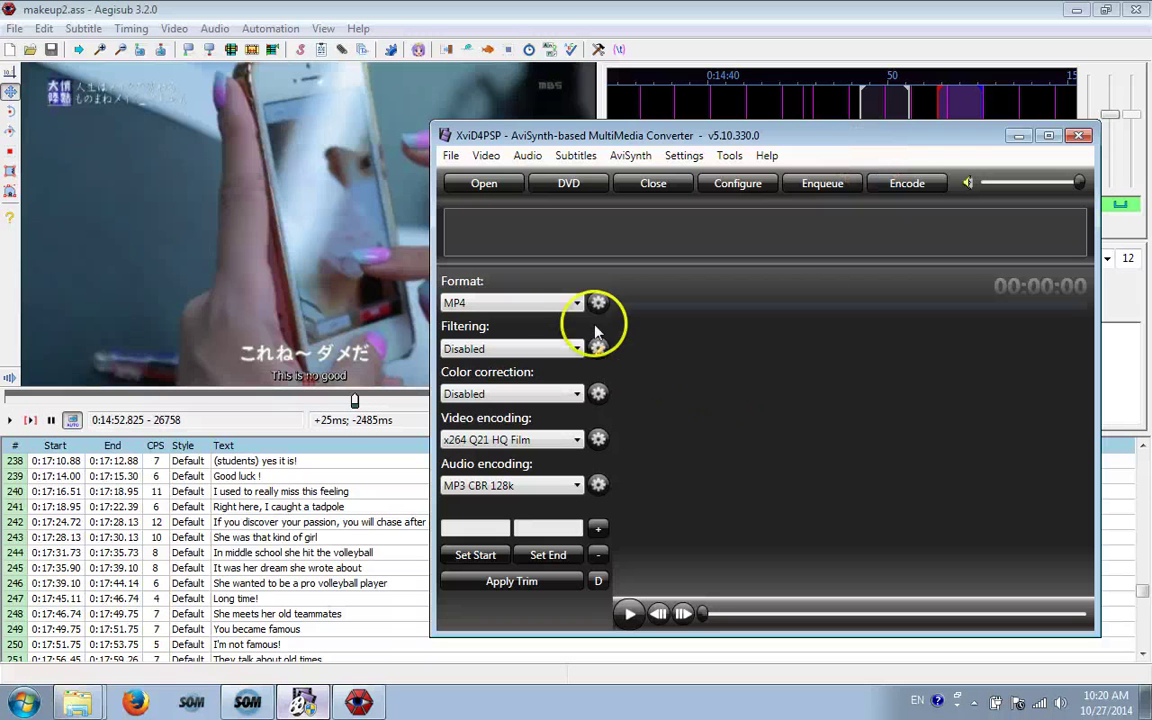